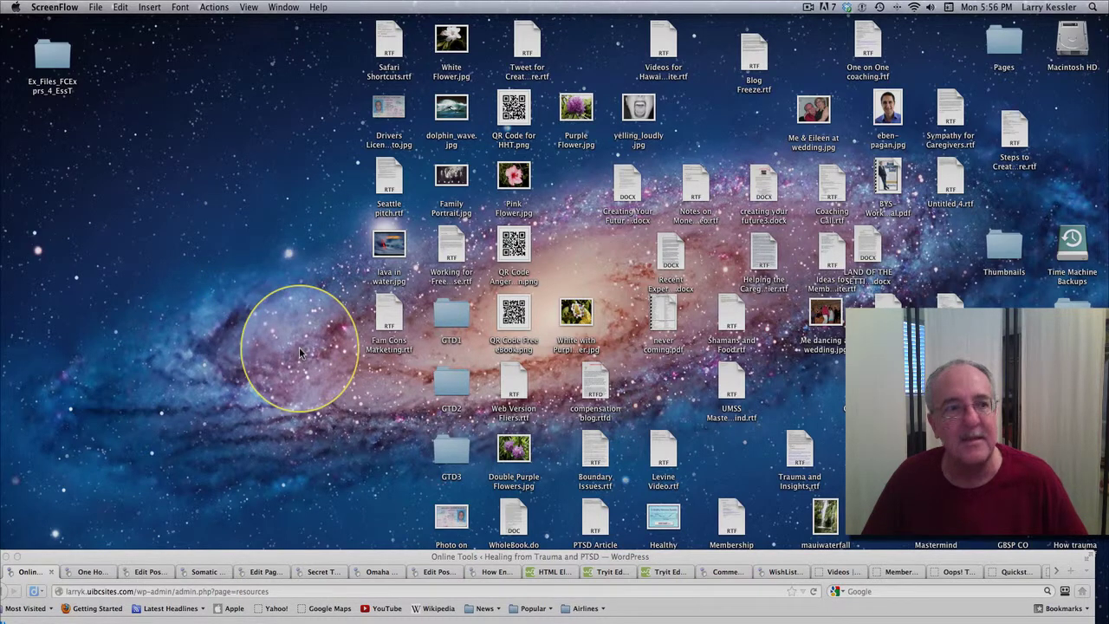
Bring Firefox to the front and open a new window showing the Firefox Start Page.
left_click(371, 564)
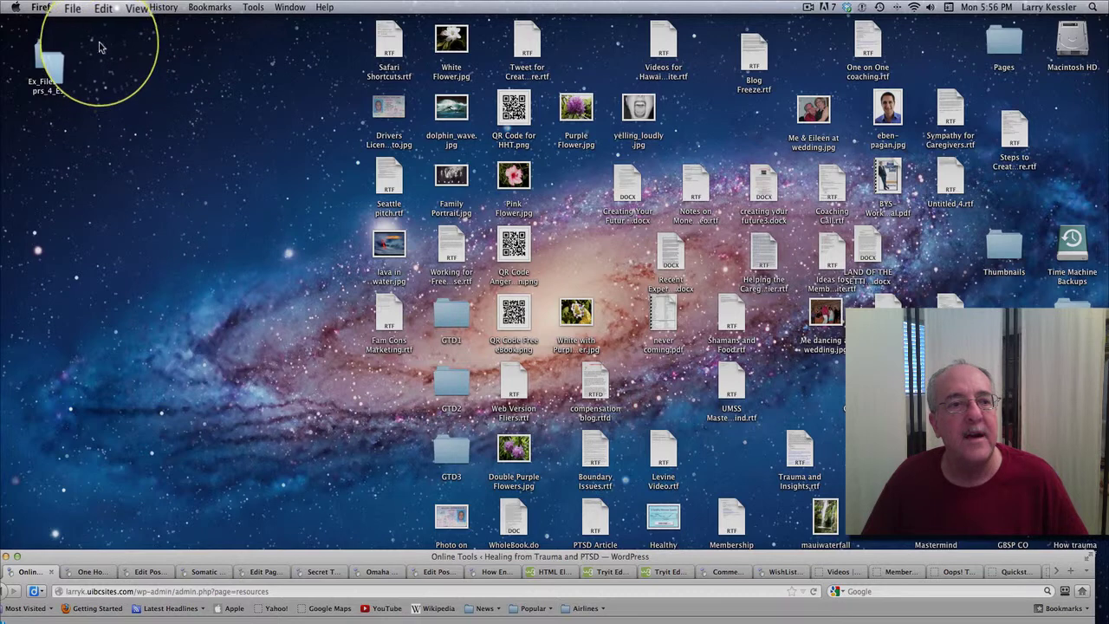
left_click(82, 11)
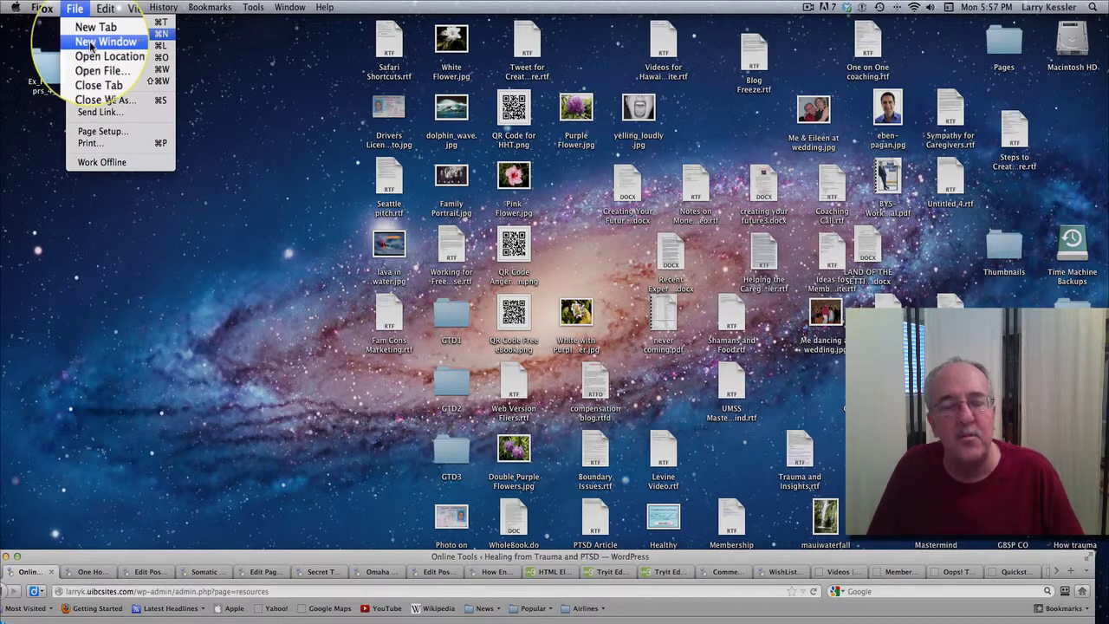
left_click(91, 45)
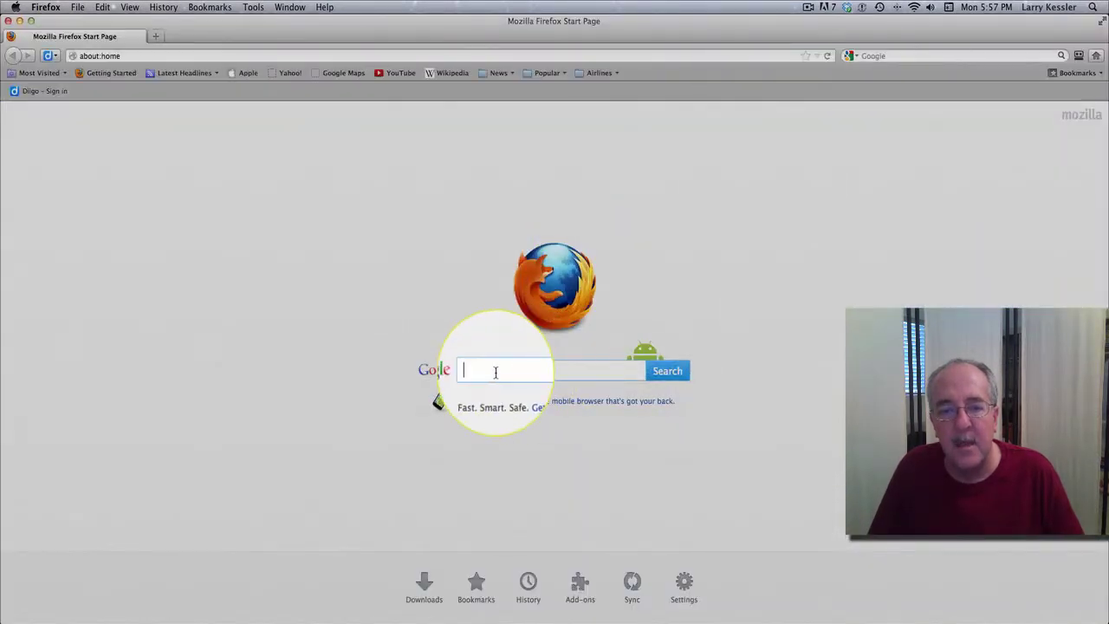
Search for google.com from the start page and go to the Google homepage.
left_click(496, 373)
left_click(496, 372)
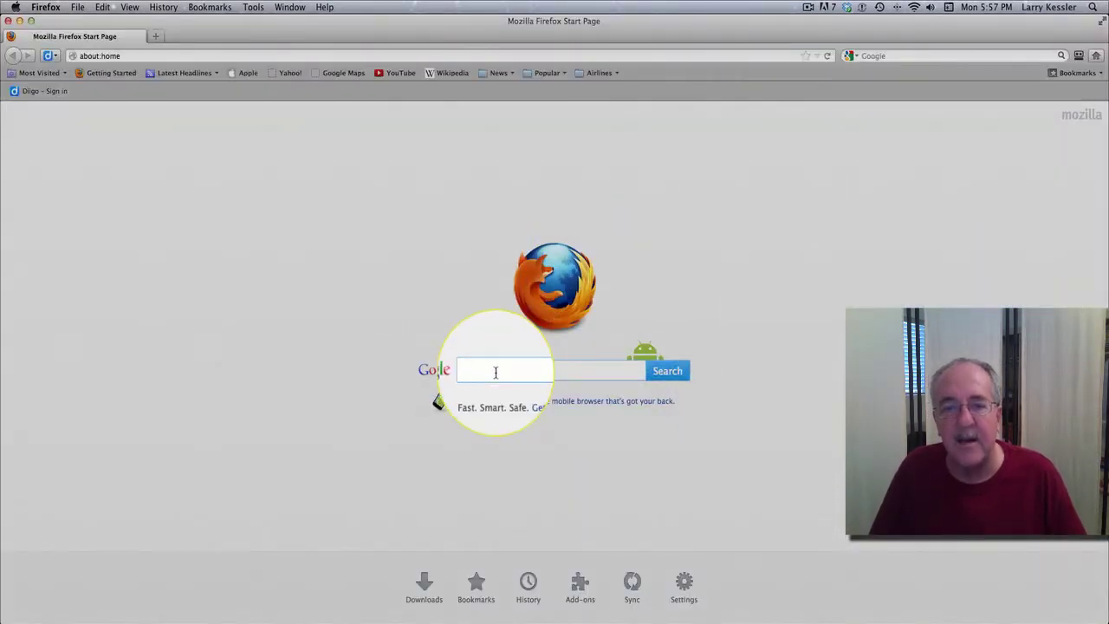
type("goog")
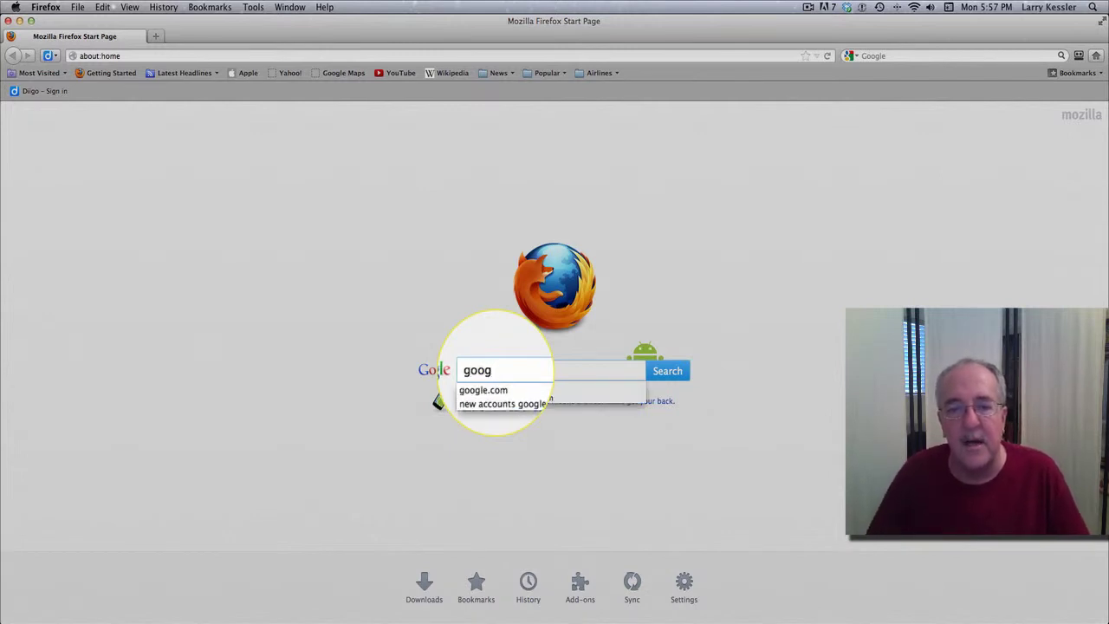
left_click(495, 373)
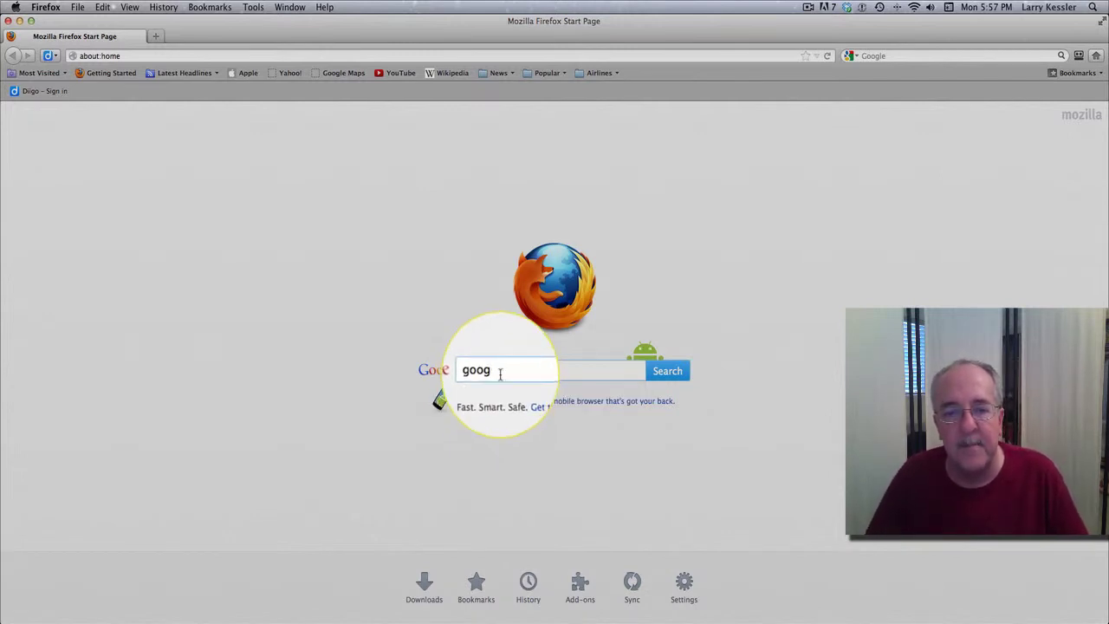
type("le")
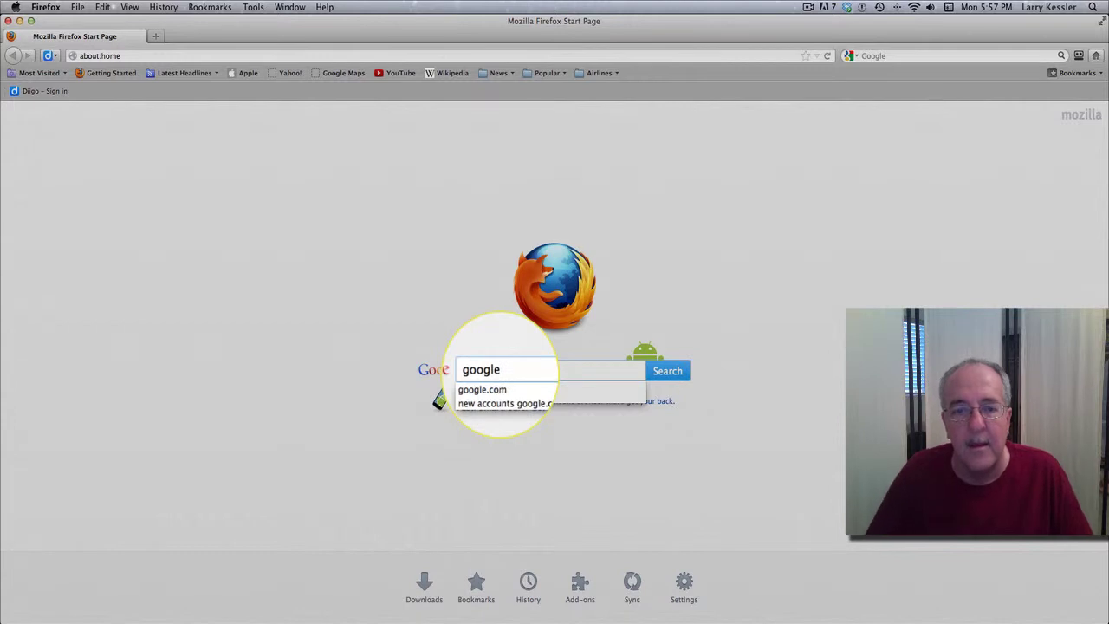
key("Escape")
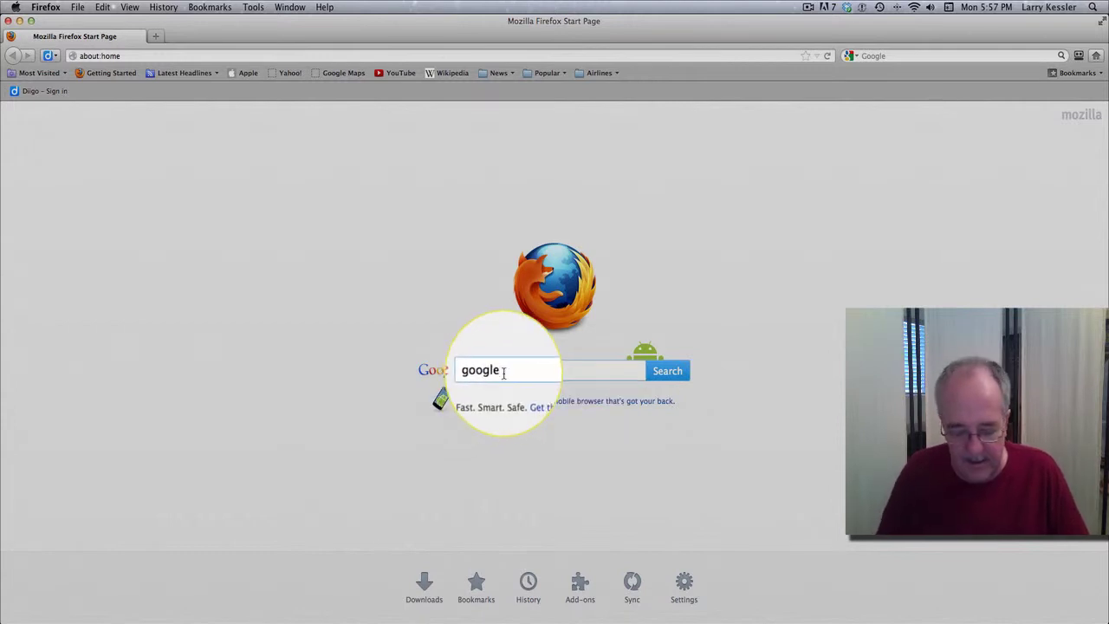
type(".com")
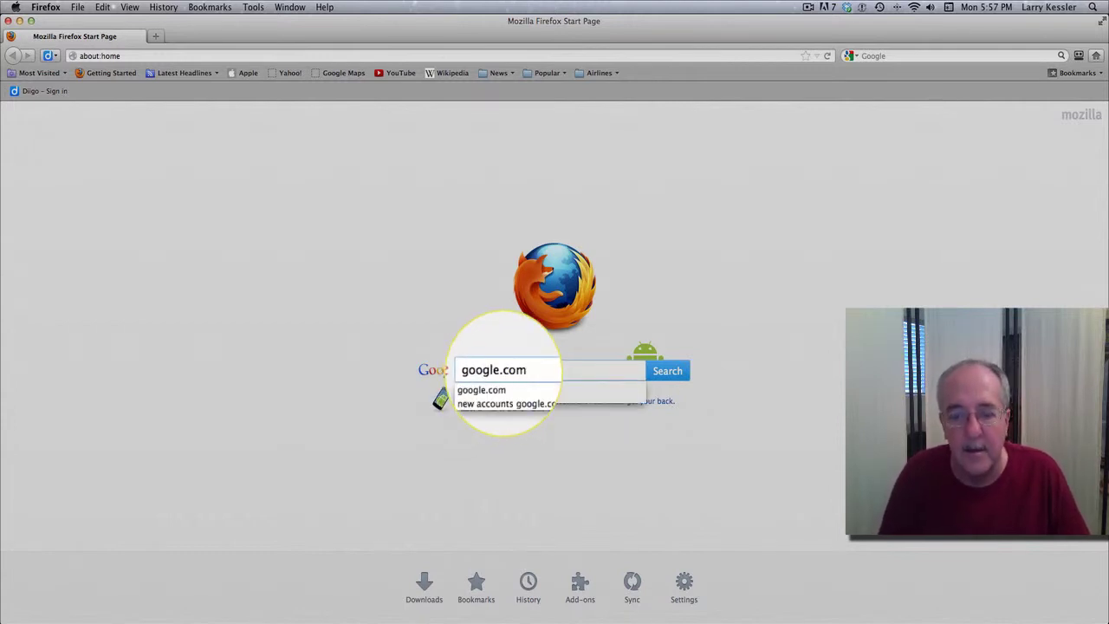
key("Return")
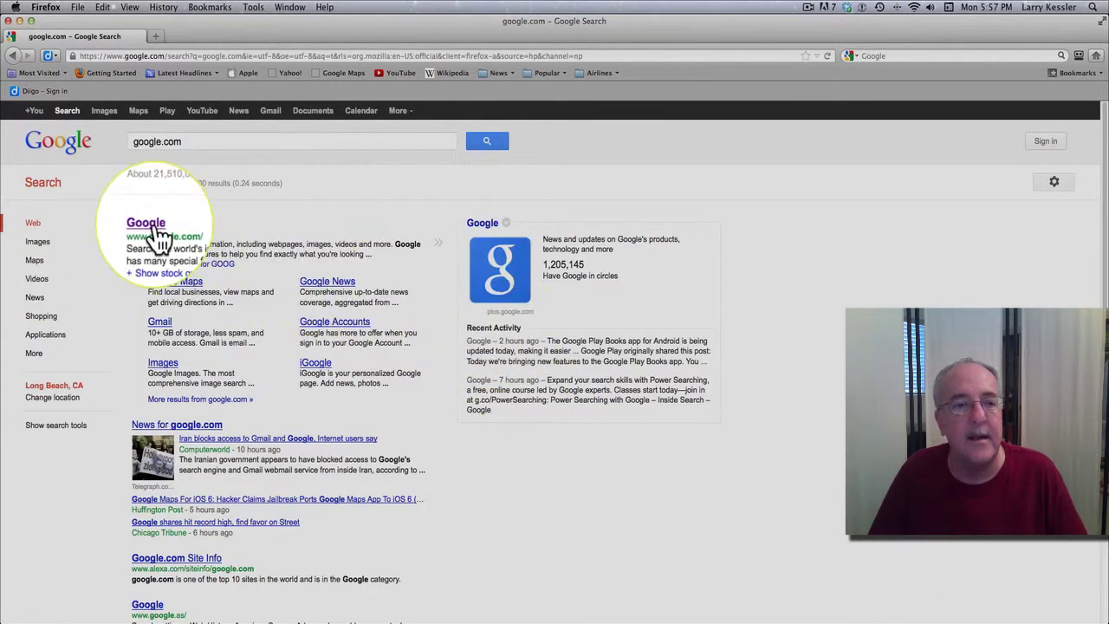
left_click(147, 224)
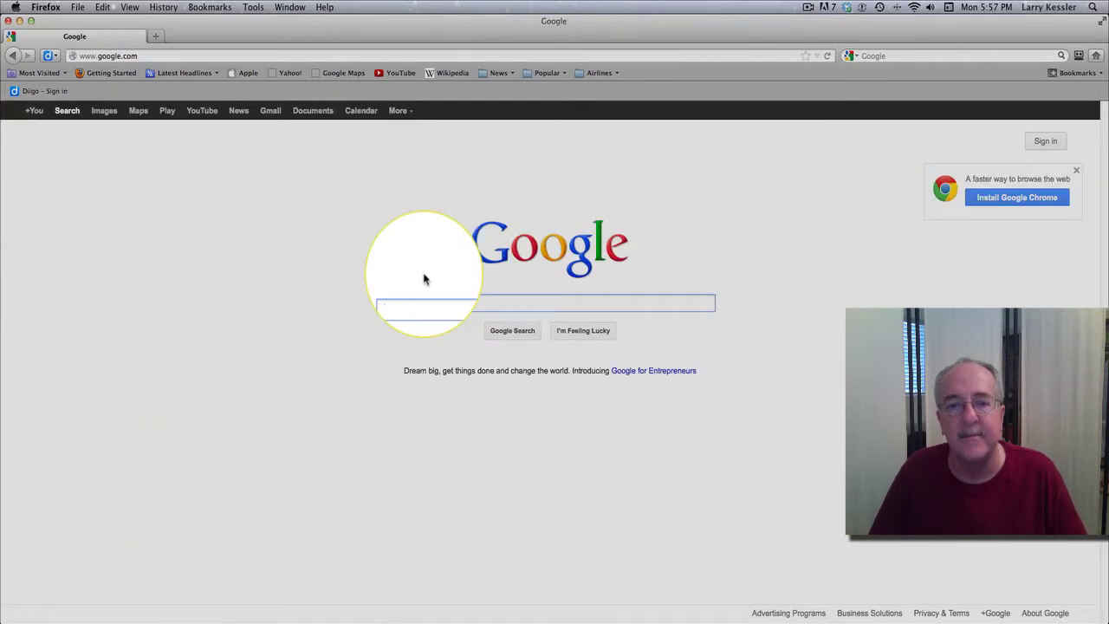
Search Google for 'new accounts' and follow the 'Sign up - Google Accounts' result.
left_click(481, 303)
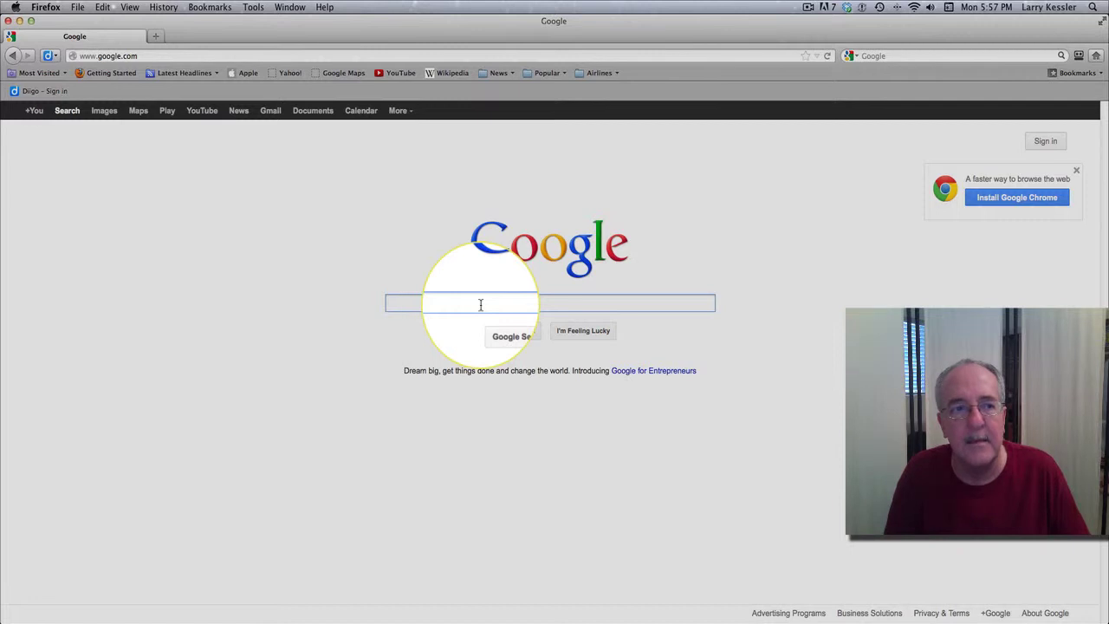
type("new ")
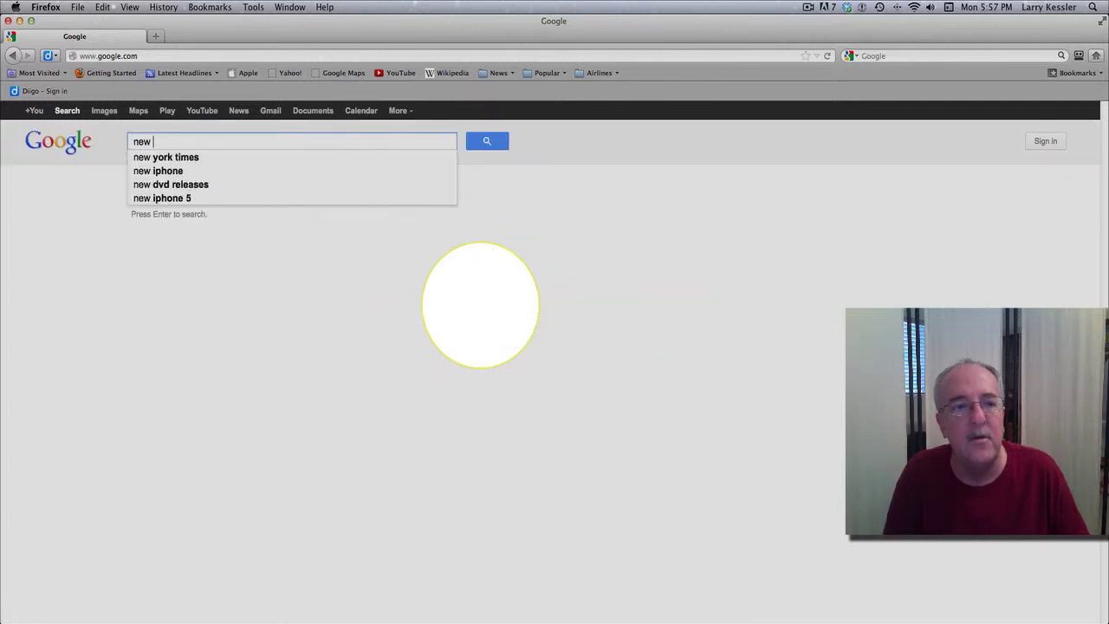
type("accounts")
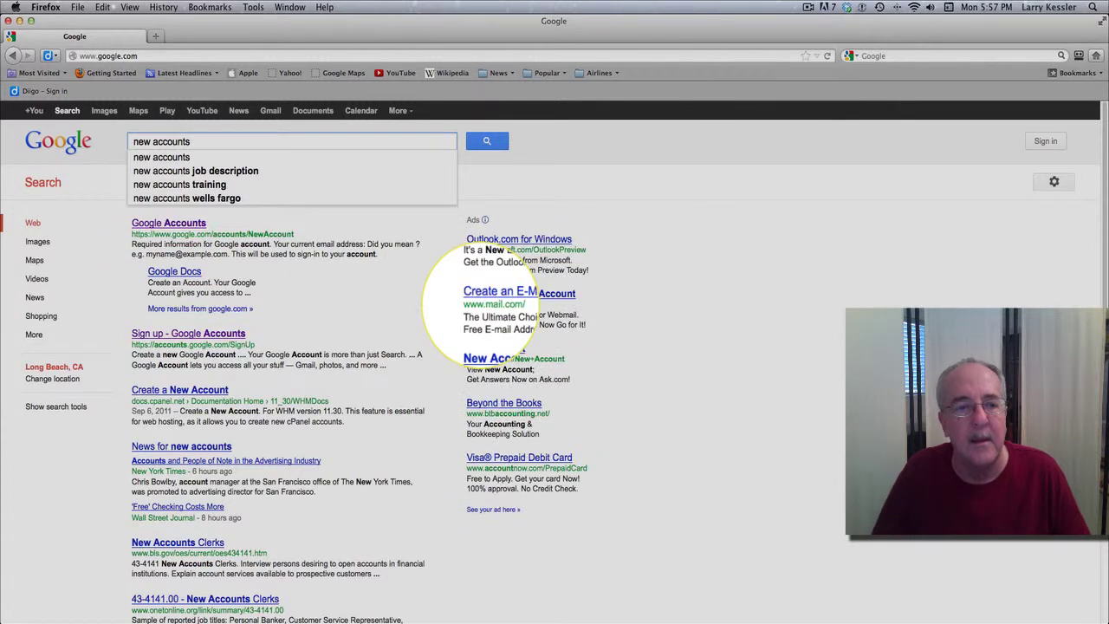
left_click(222, 339)
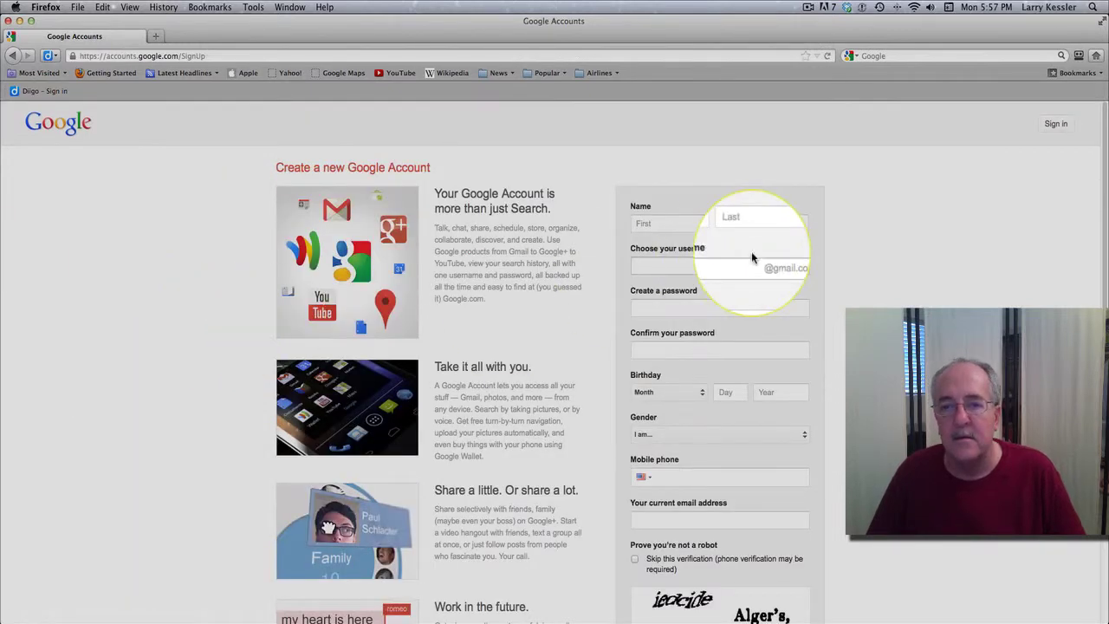
Enter the first and last name, choose a username, and set and confirm a password.
left_click(682, 229)
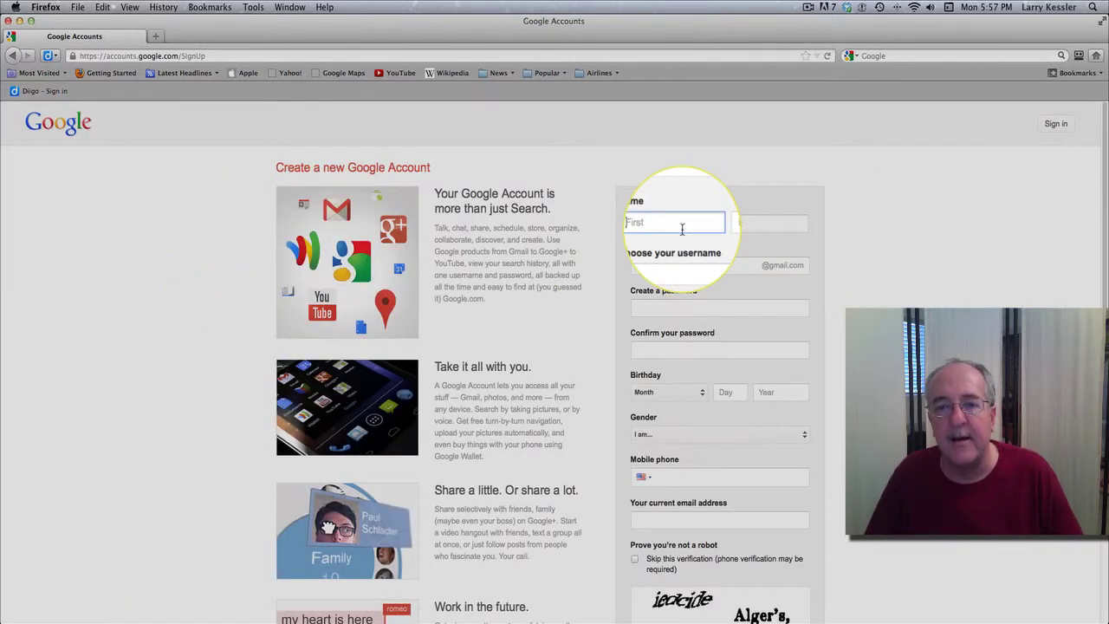
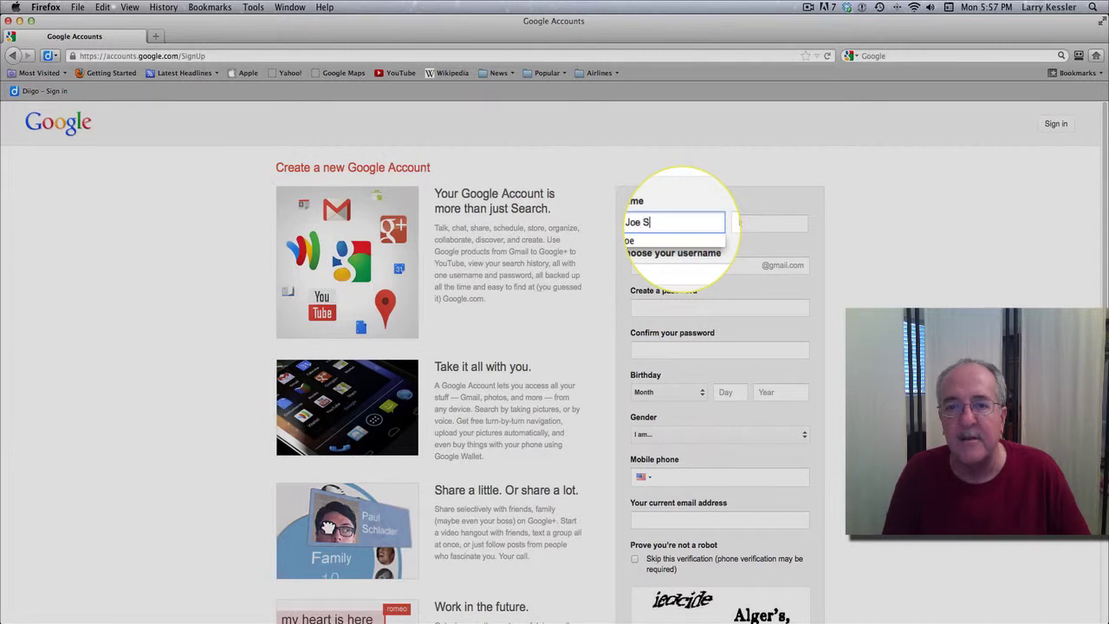
key("Tab")
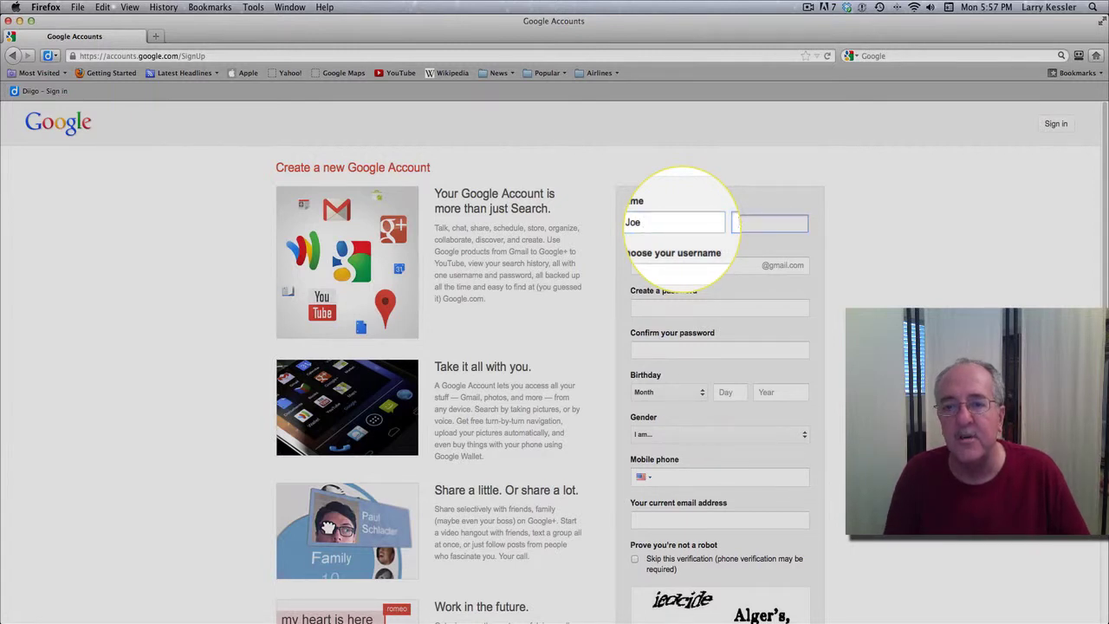
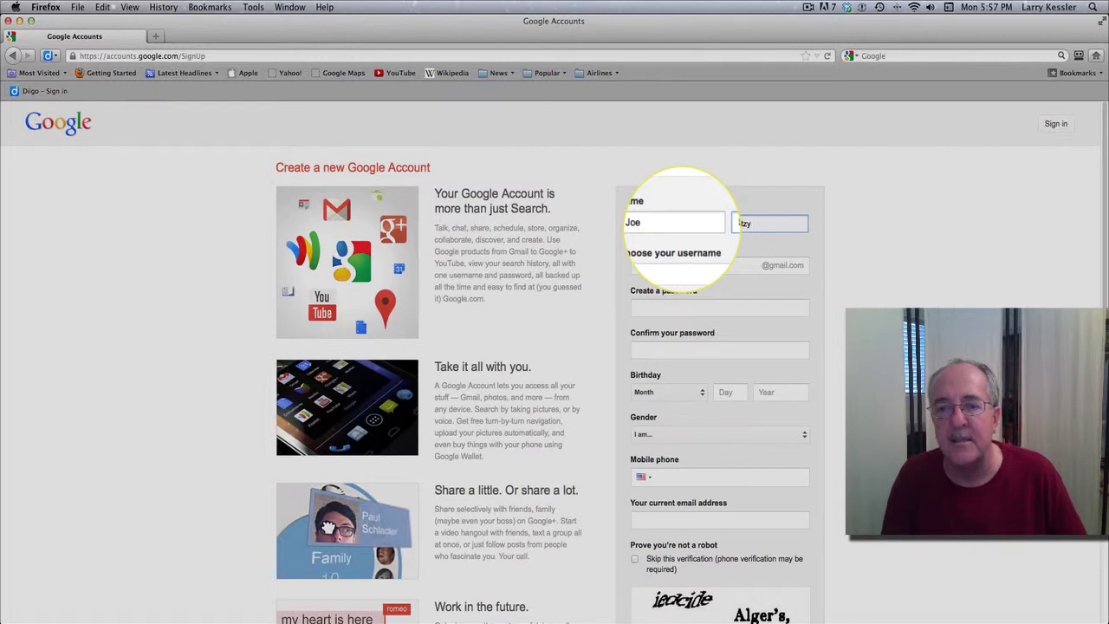
key("Tab")
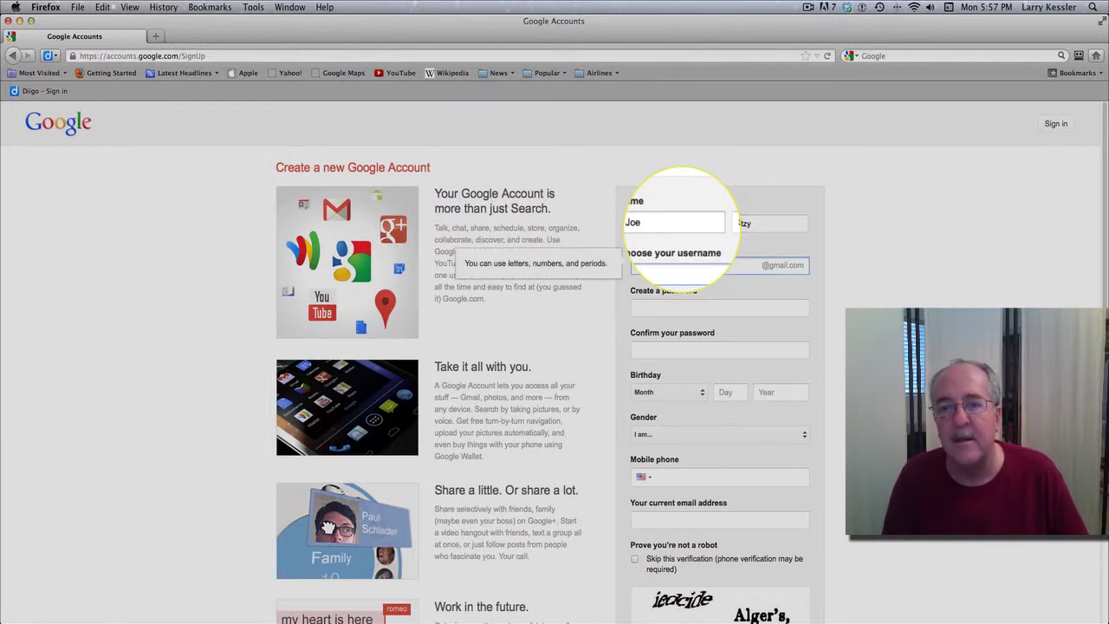
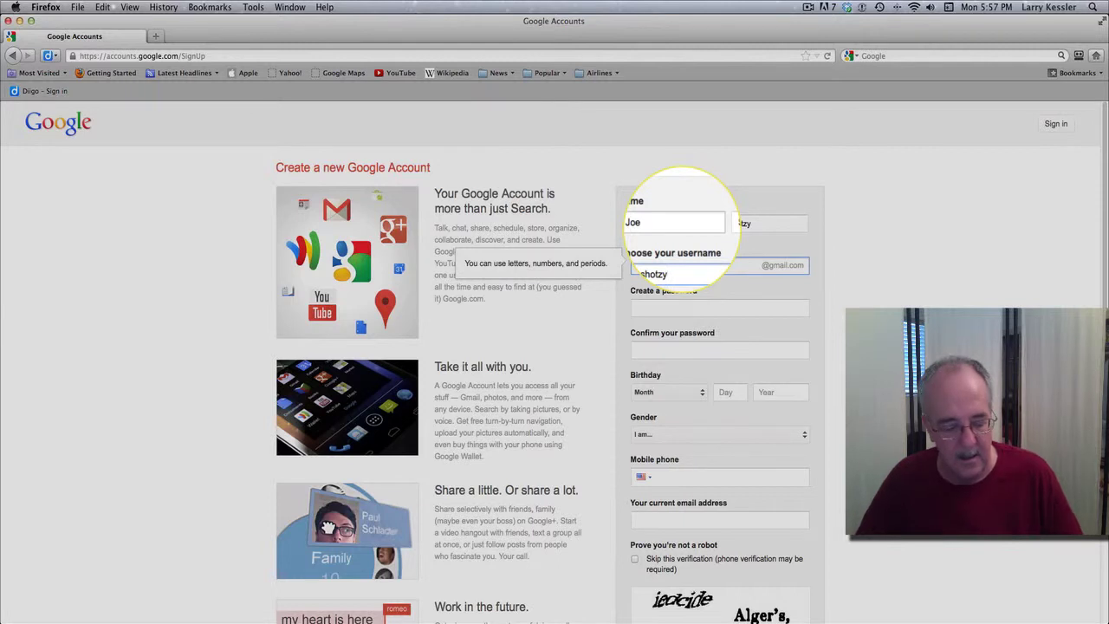
key("Tab")
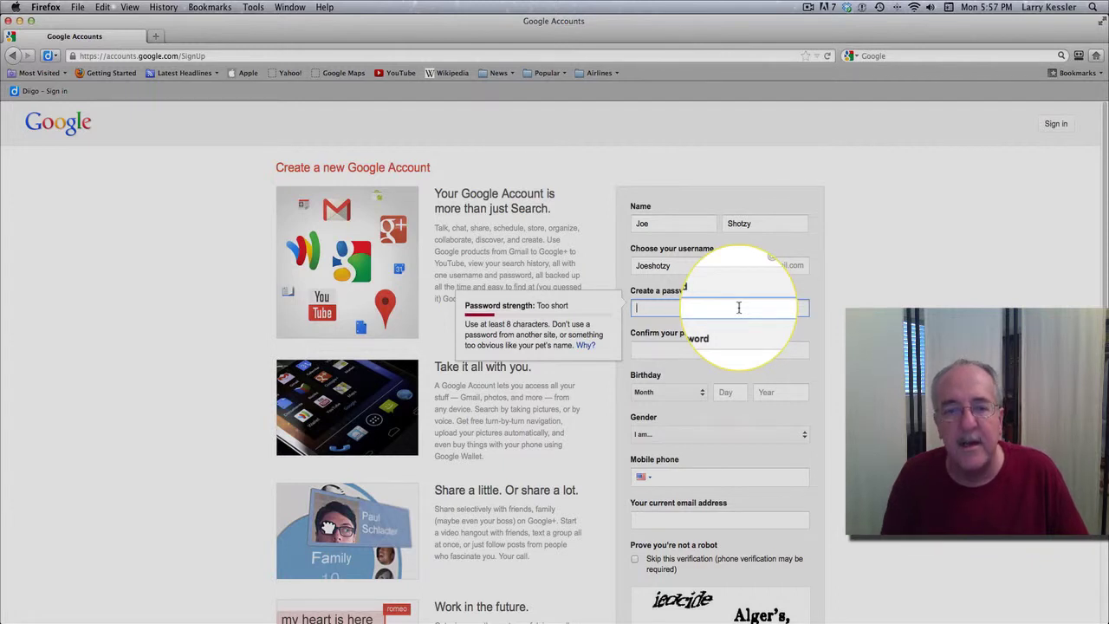
type("••")
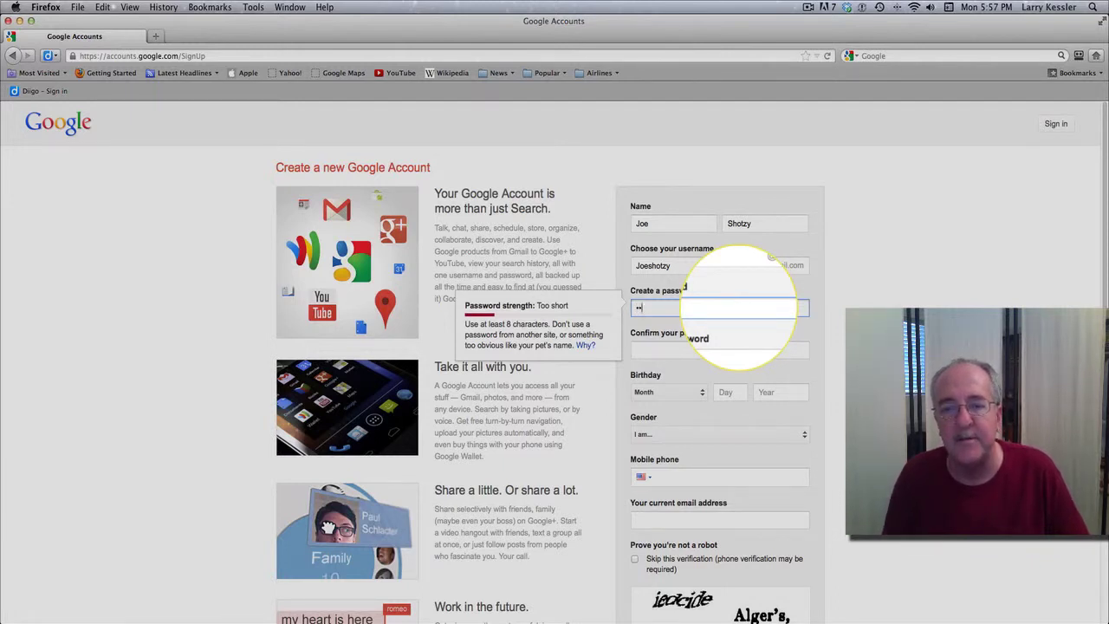
type("•••••")
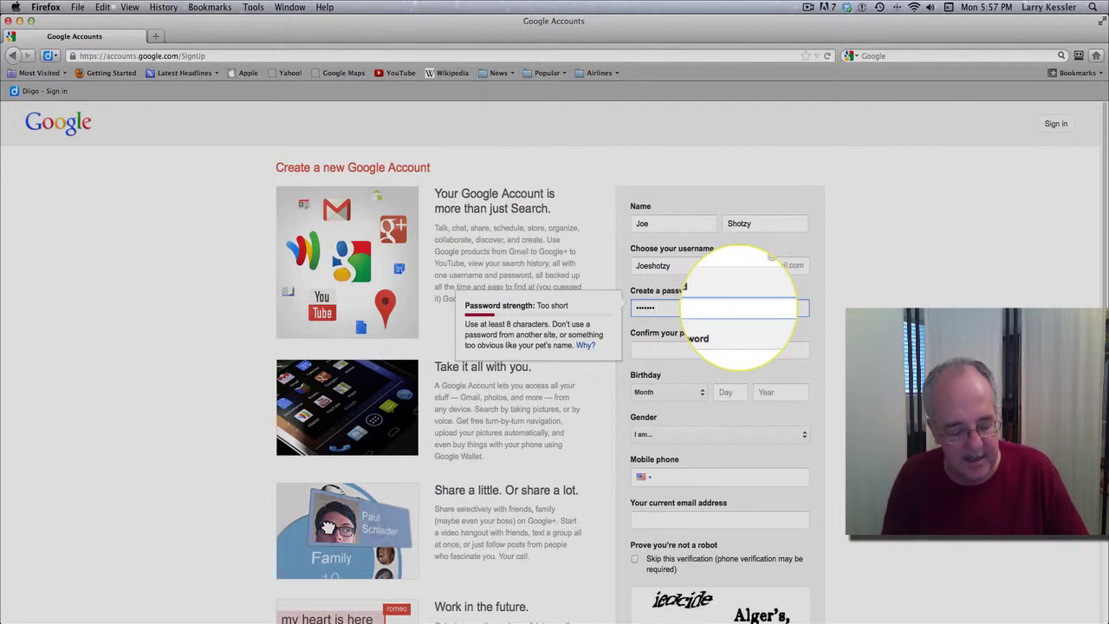
type("•••")
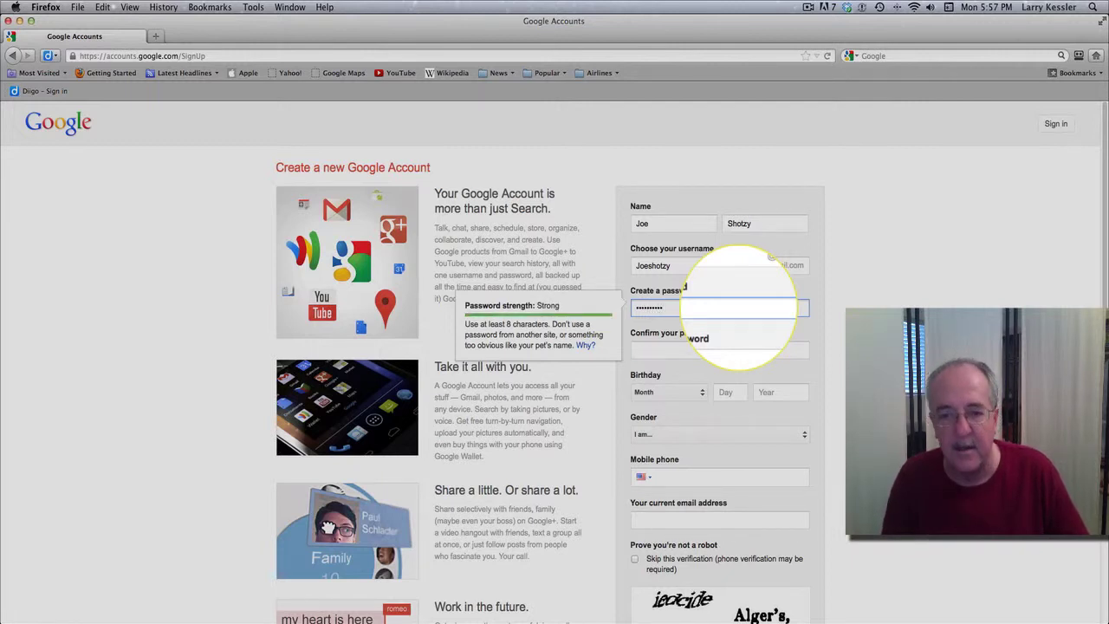
key("Tab")
type("•••••")
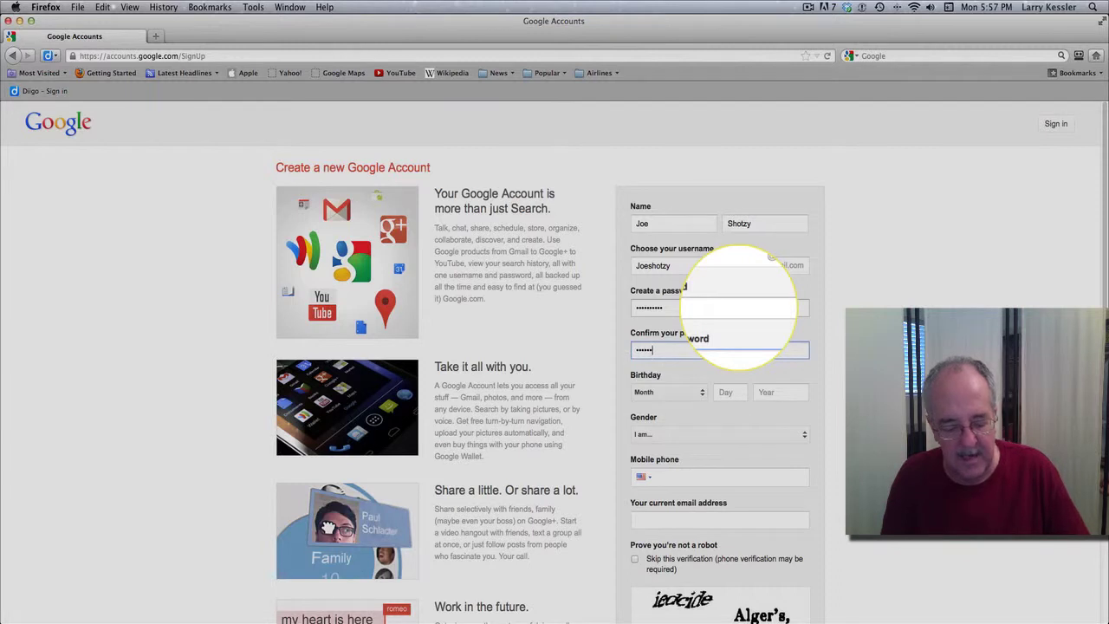
type("•••••")
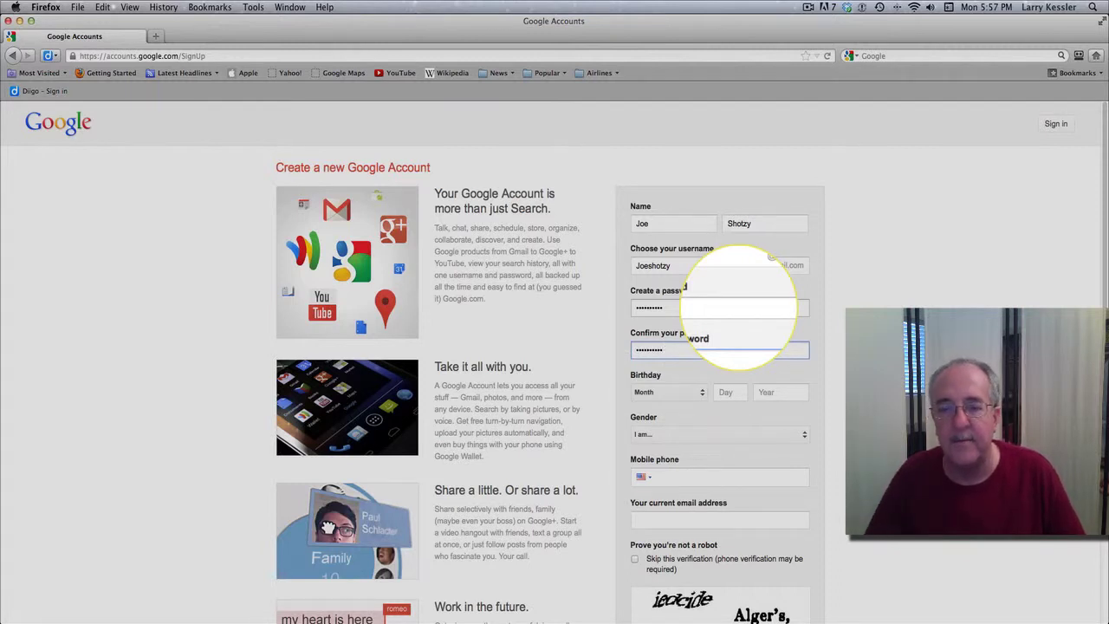
key("Tab")
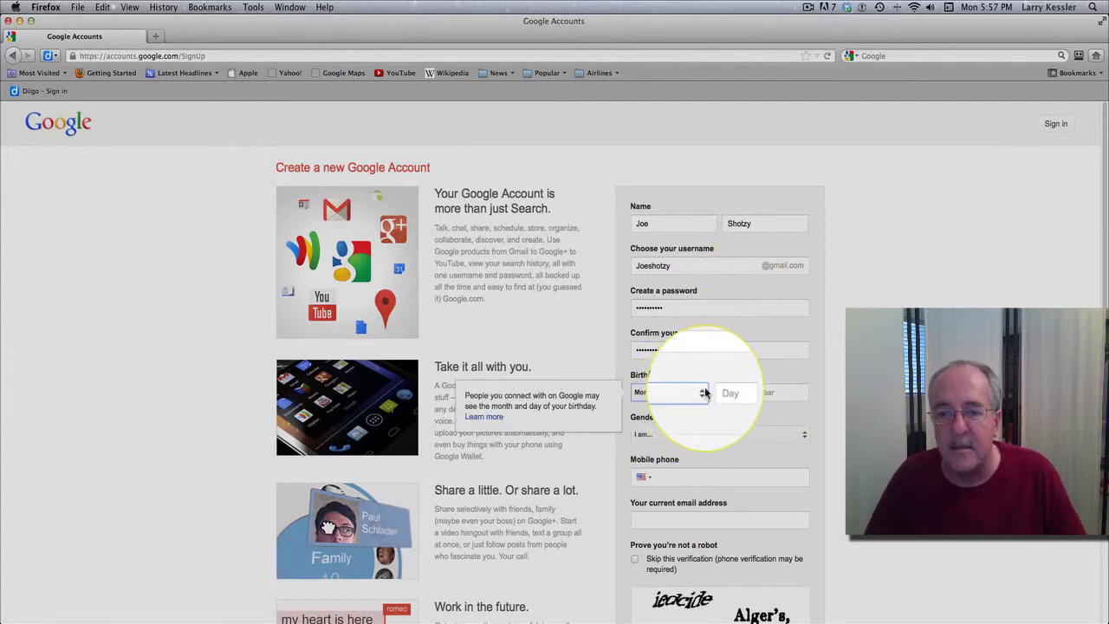
left_click(704, 390)
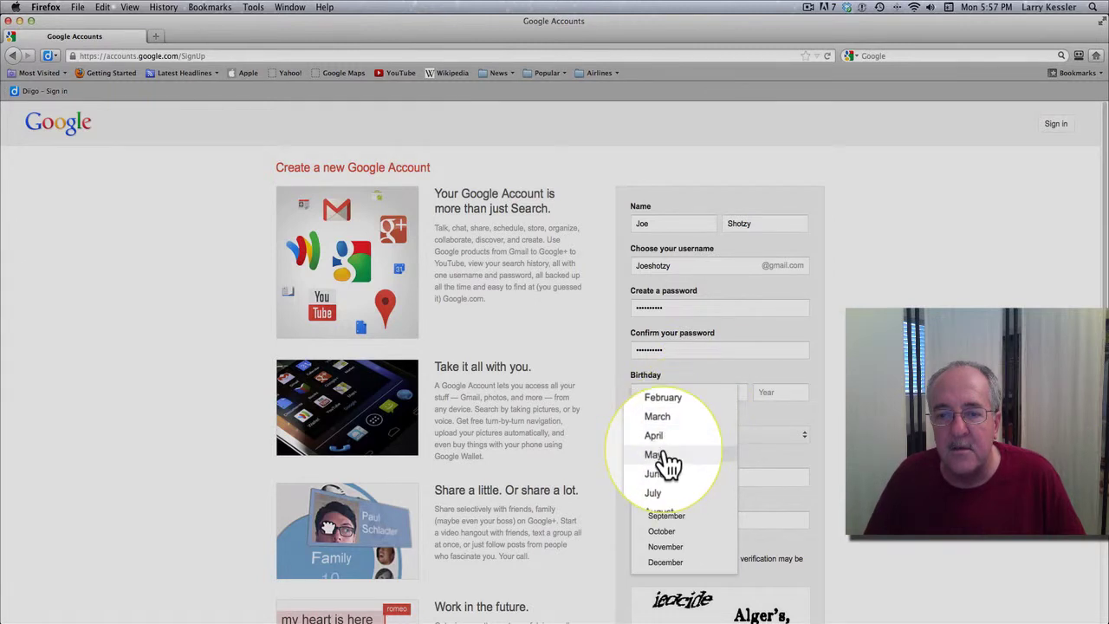
left_click(666, 454)
left_click(743, 393)
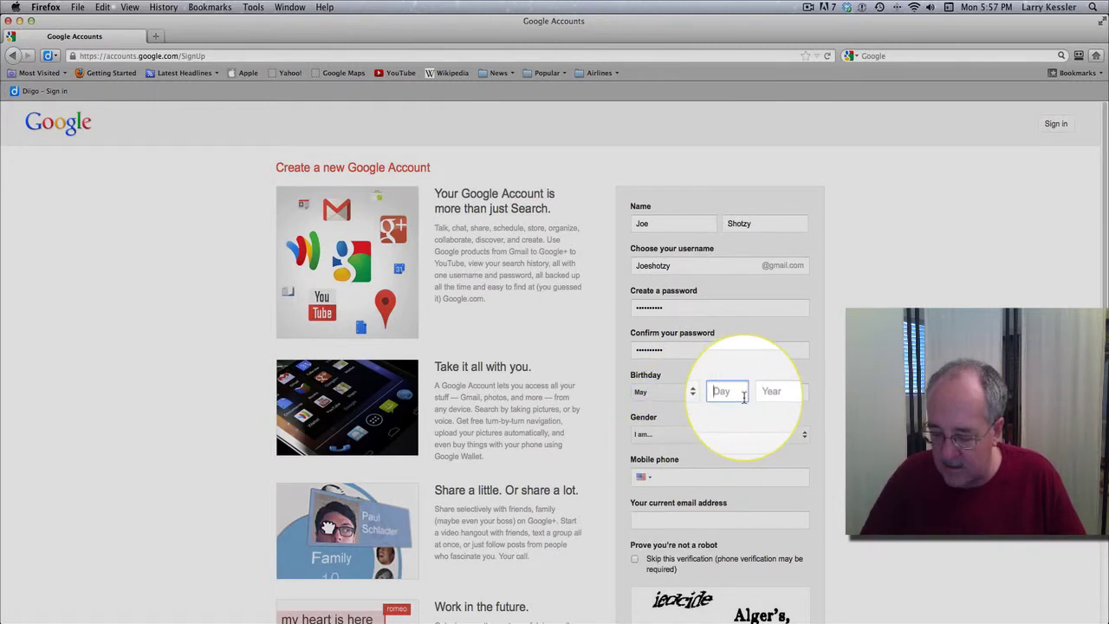
type("03")
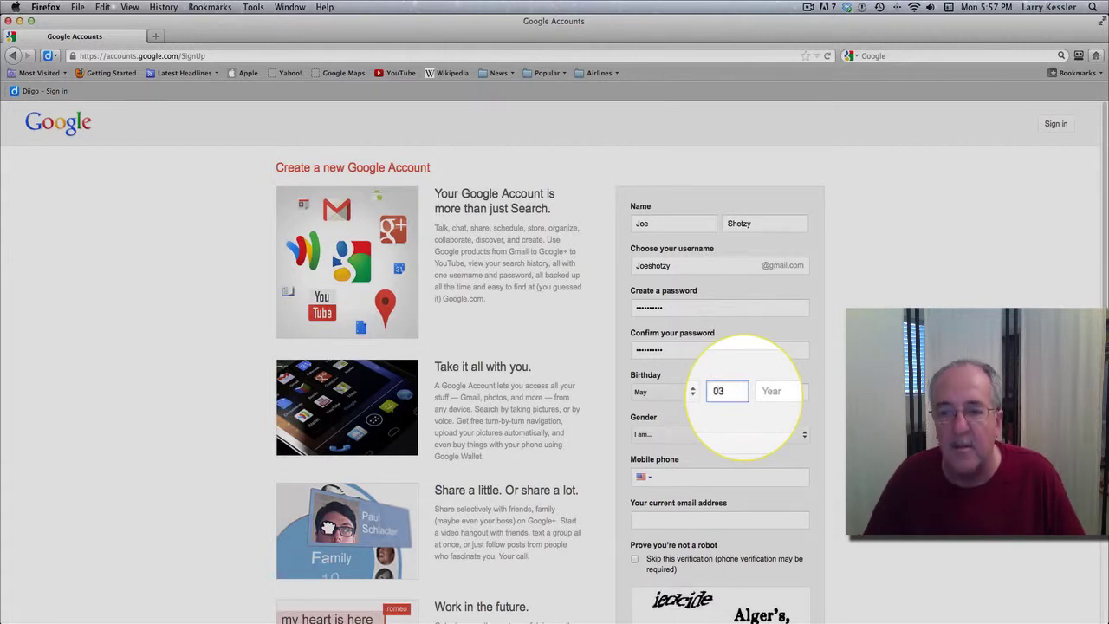
key("Tab")
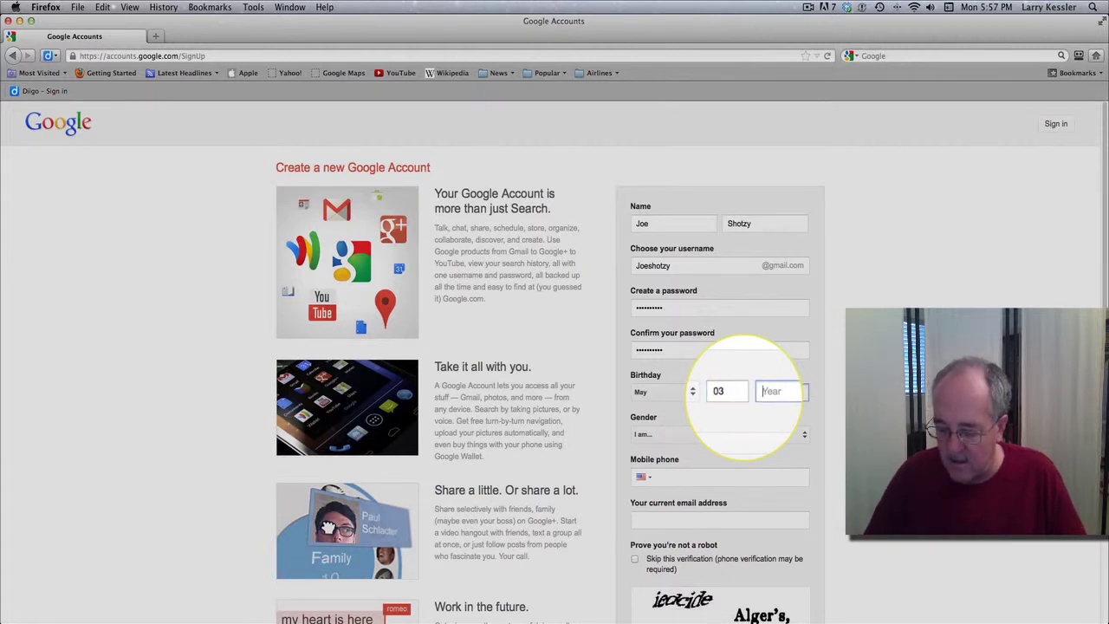
type("1983")
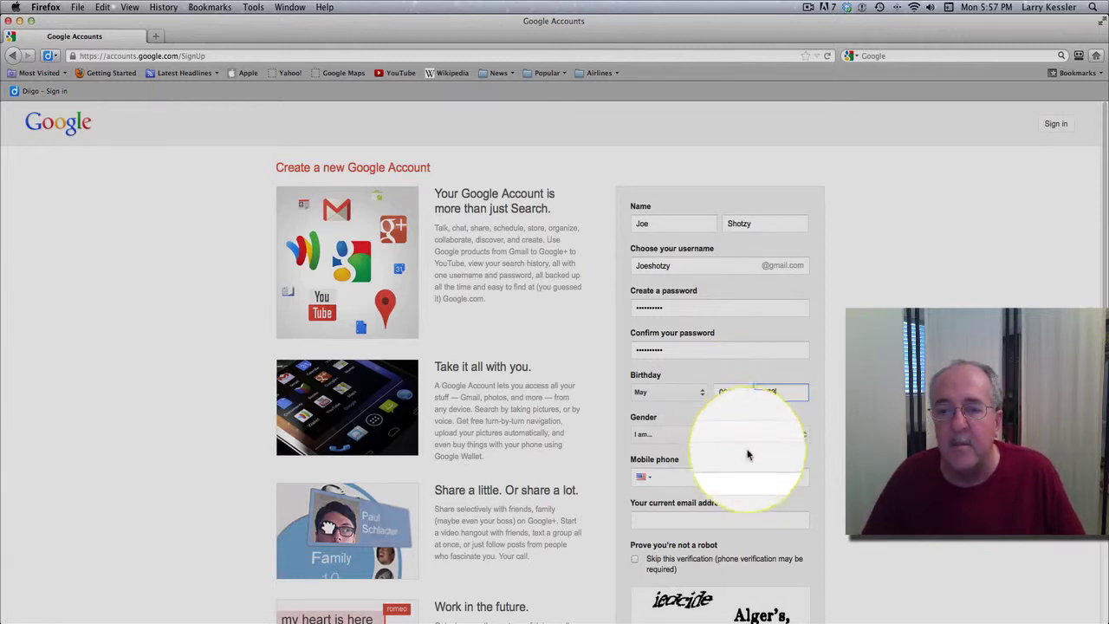
key("Tab")
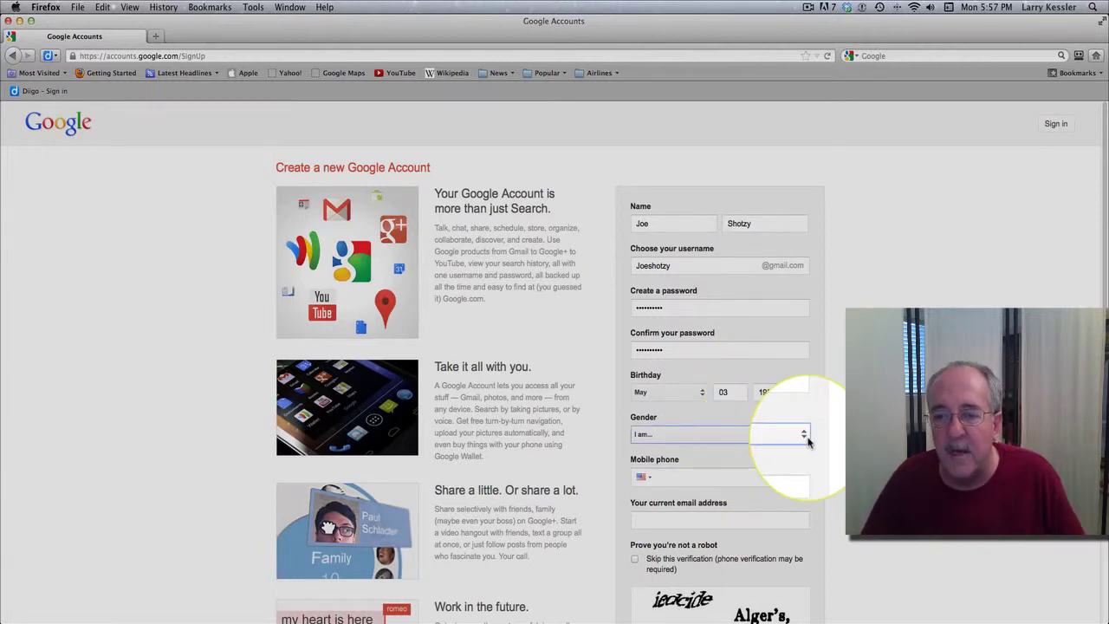
left_click(808, 442)
left_click(660, 449)
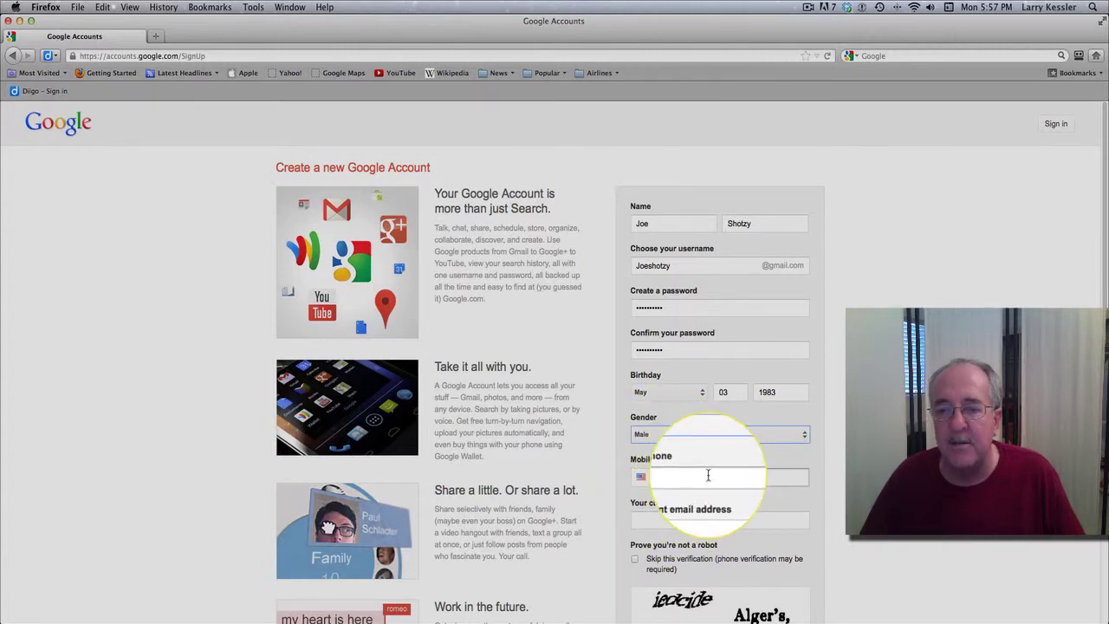
Fill the current email address field using the saved-address autocomplete suggestion.
scroll(708, 475, "down", 4)
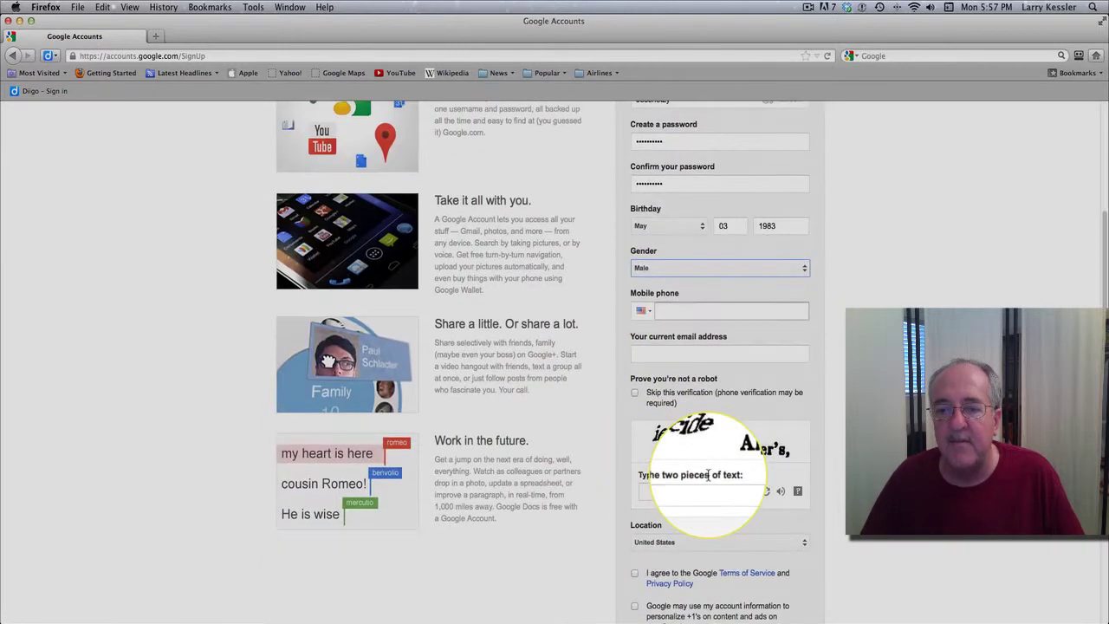
left_click(667, 354)
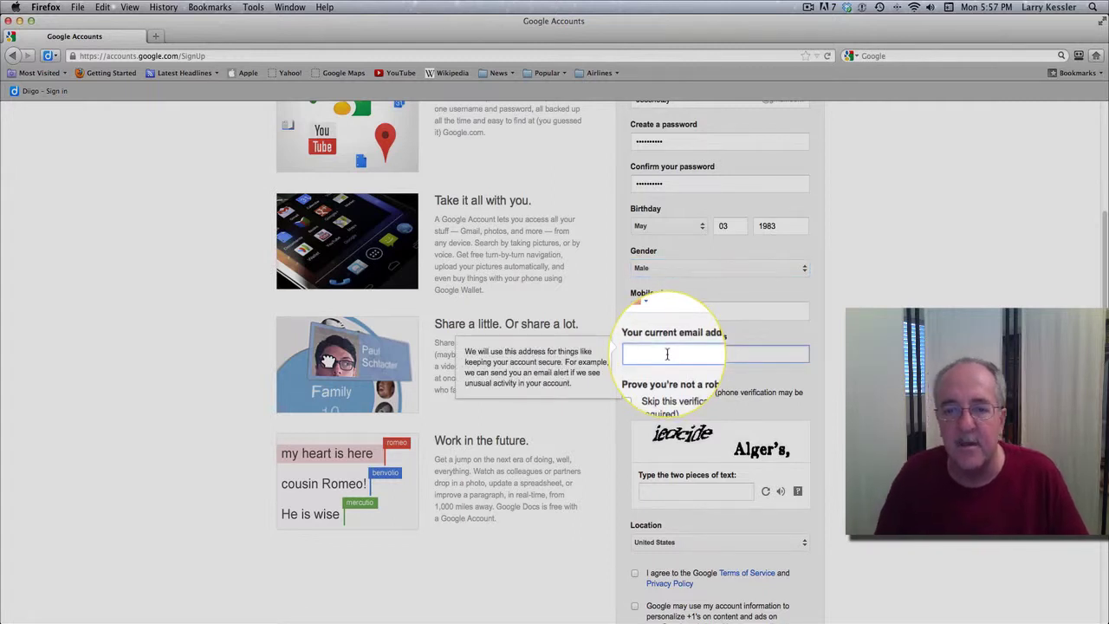
type("larry")
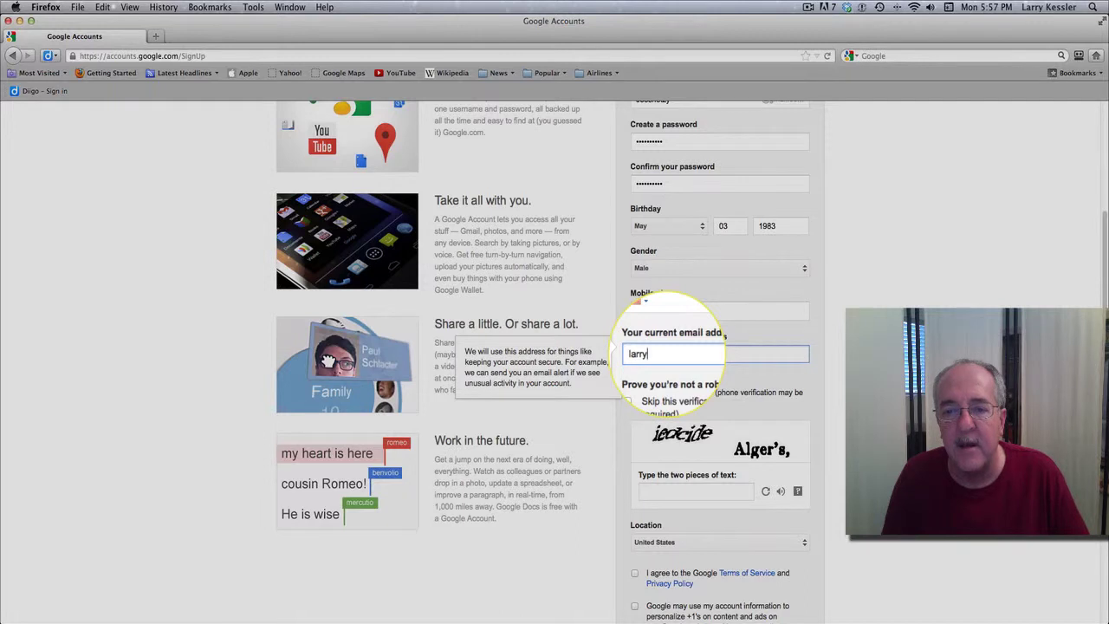
key("BackSpace")
key("BackSpace")
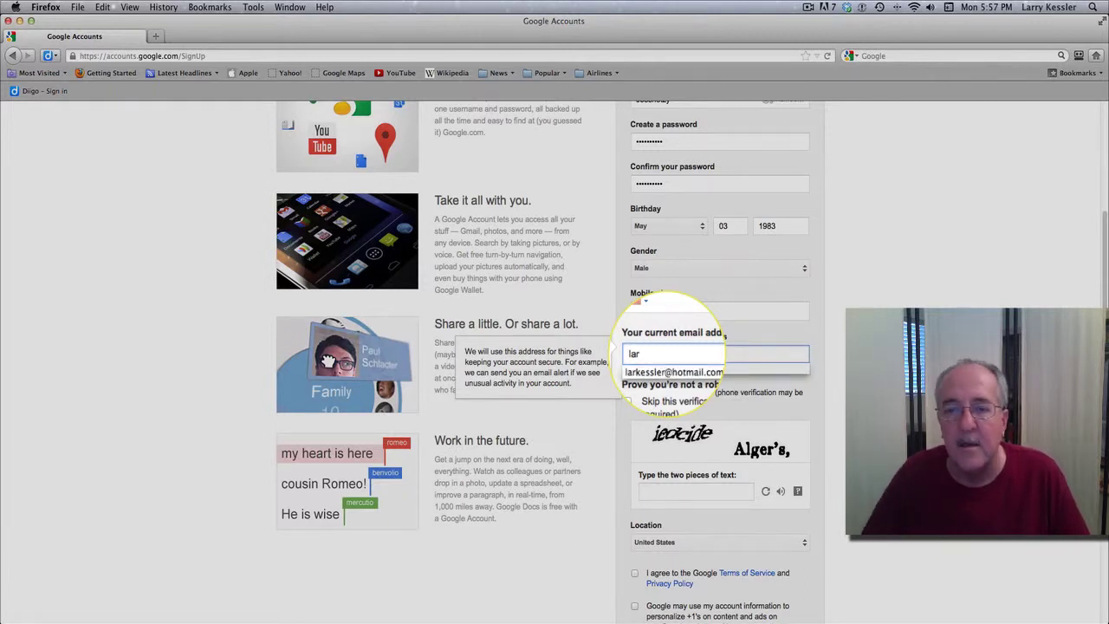
left_click(672, 370)
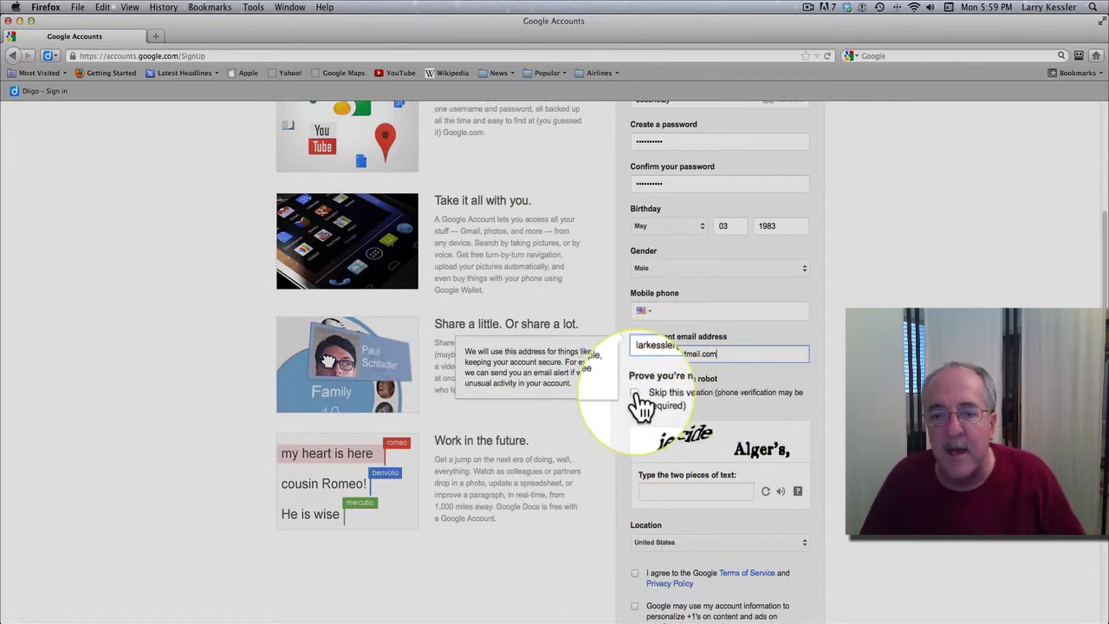
scroll(708, 436, "down", 3)
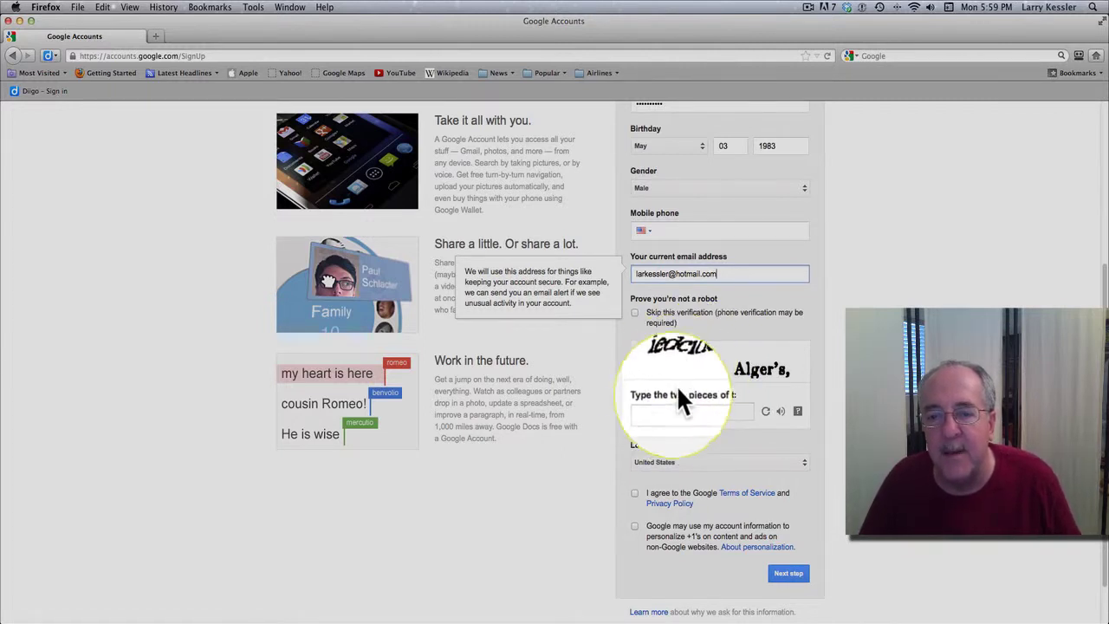
Type the CAPTCHA words, then tick the Terms of Service and +1 personalization checkboxes.
left_click(657, 412)
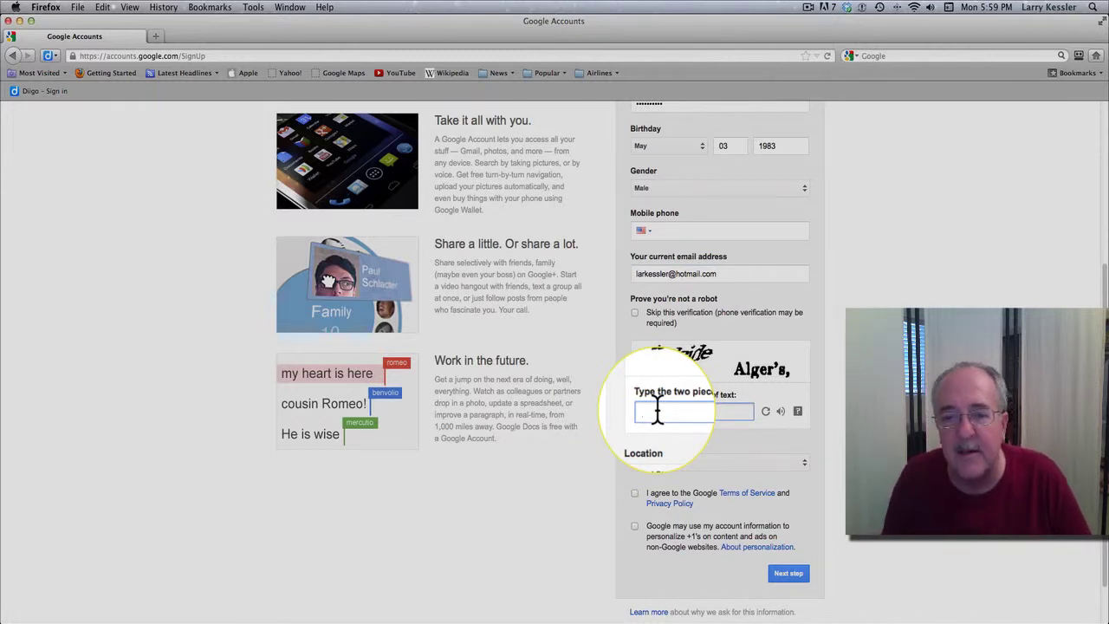
type("iedcide Alger's,")
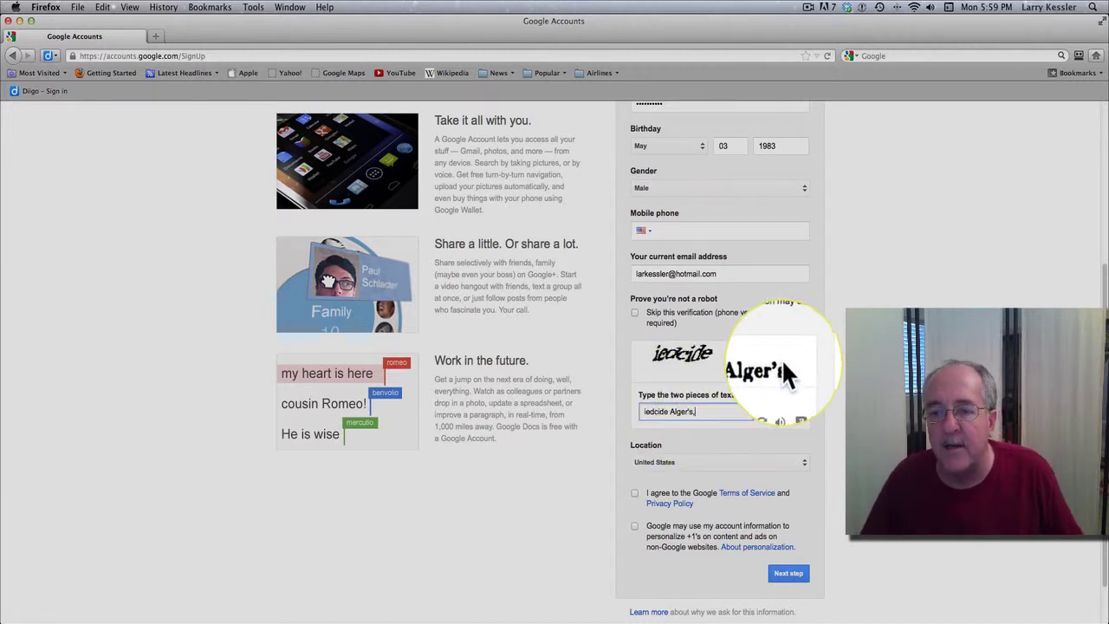
left_click(635, 498)
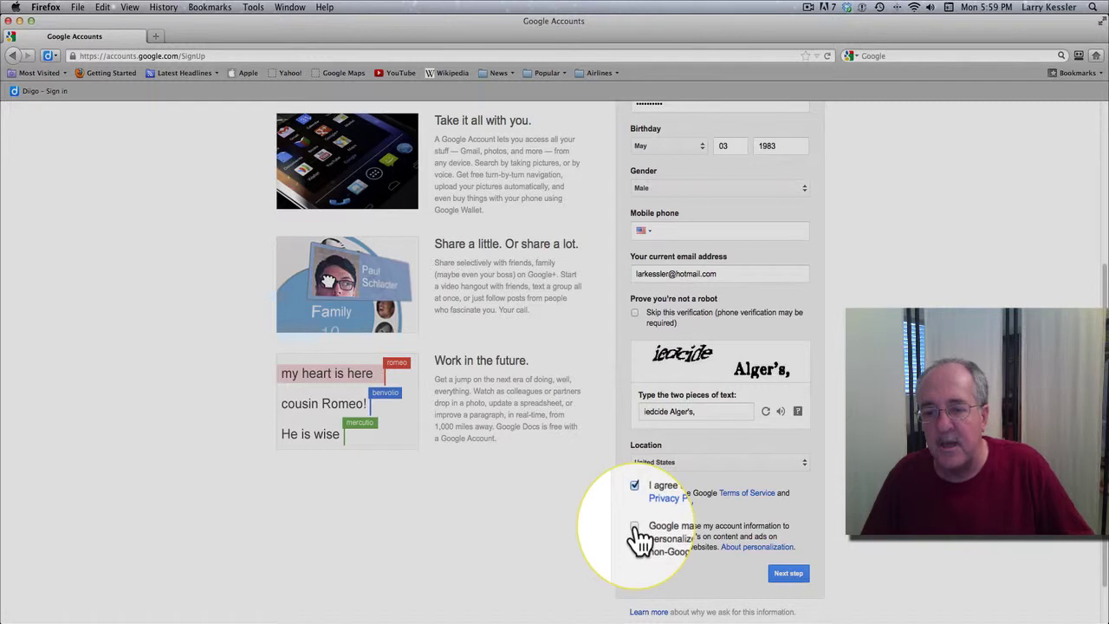
left_click(635, 527)
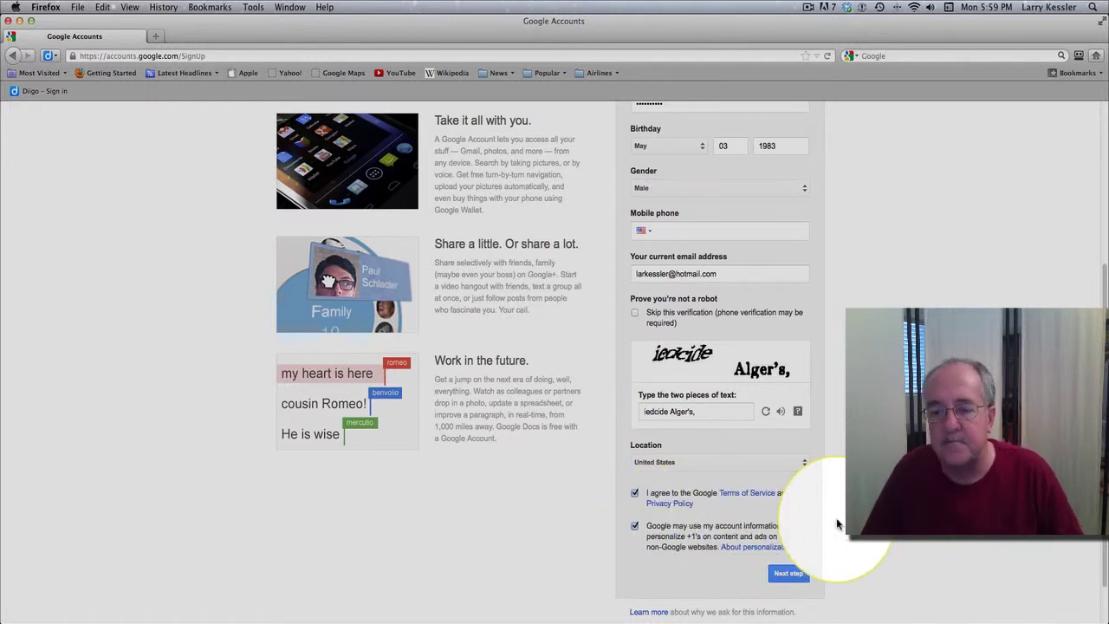
Submit the sign-up form and continue past the profile photo page to the Welcome page.
left_click(796, 578)
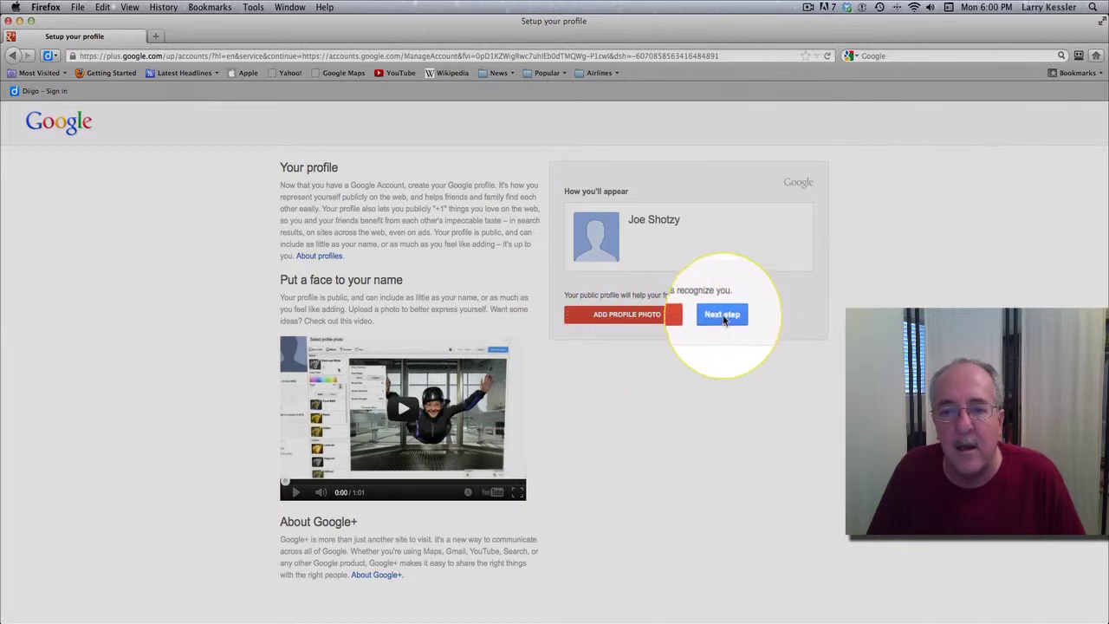
left_click(724, 317)
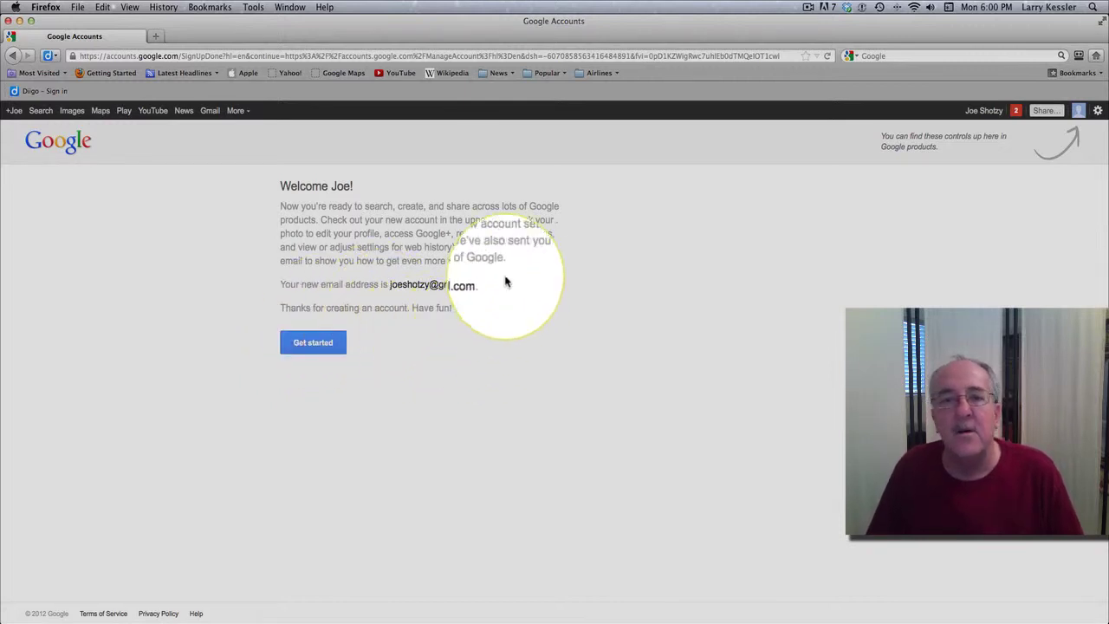
Drag the Firefox window slightly to the right to expose part of the desktop.
left_click_drag(445, 37, 497, 45)
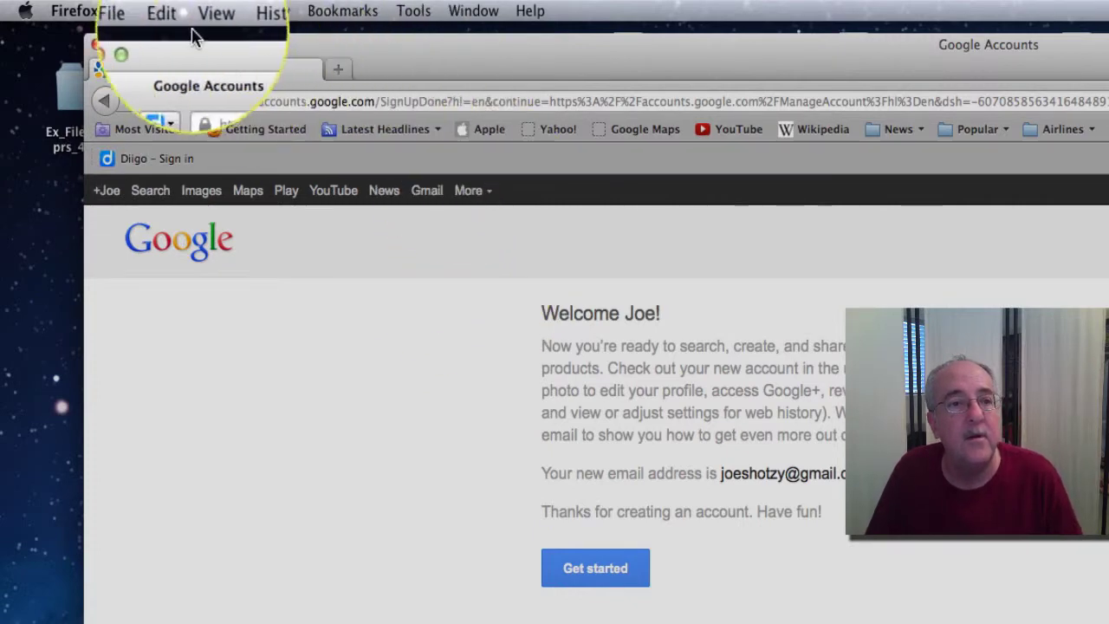
In a new Firefox window, go to plus.google.com to reach the Google+ Get started page.
left_click(126, 11)
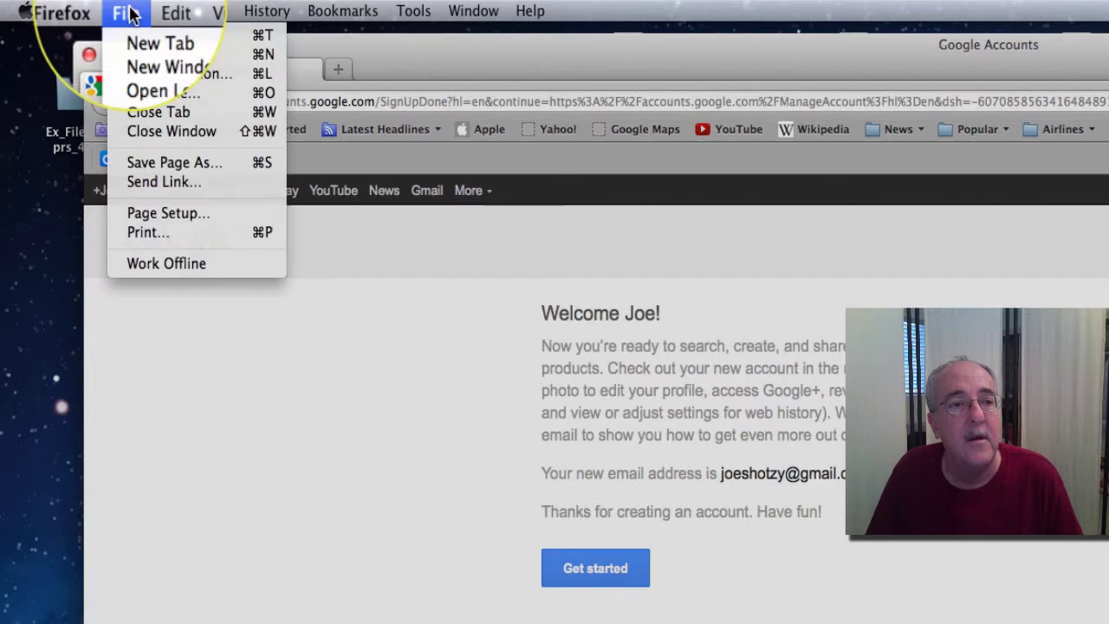
left_click(165, 70)
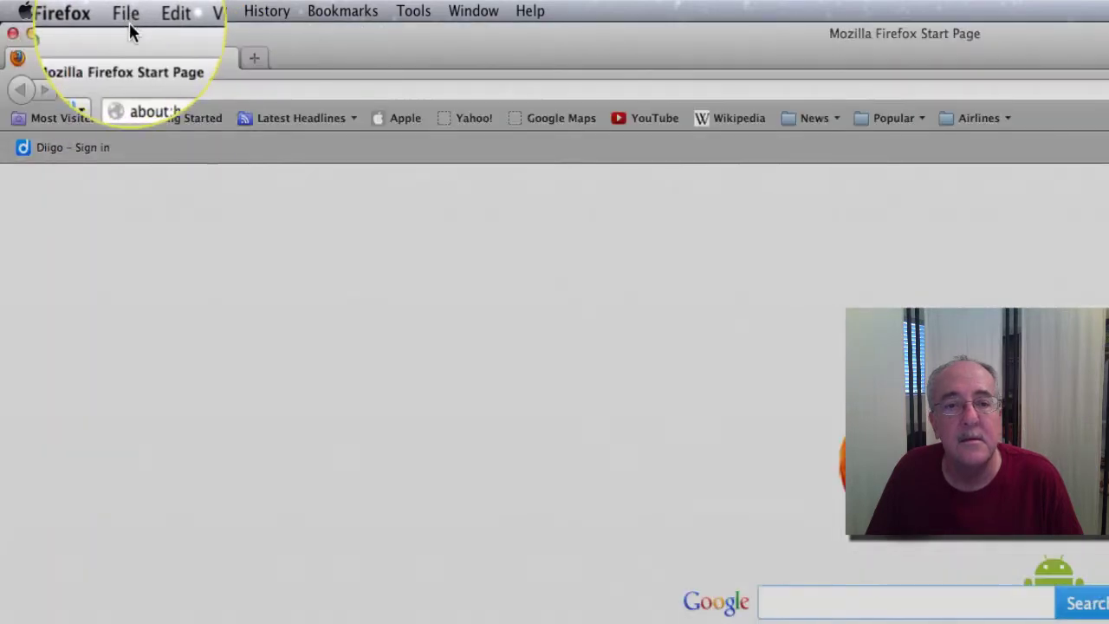
left_click(204, 102)
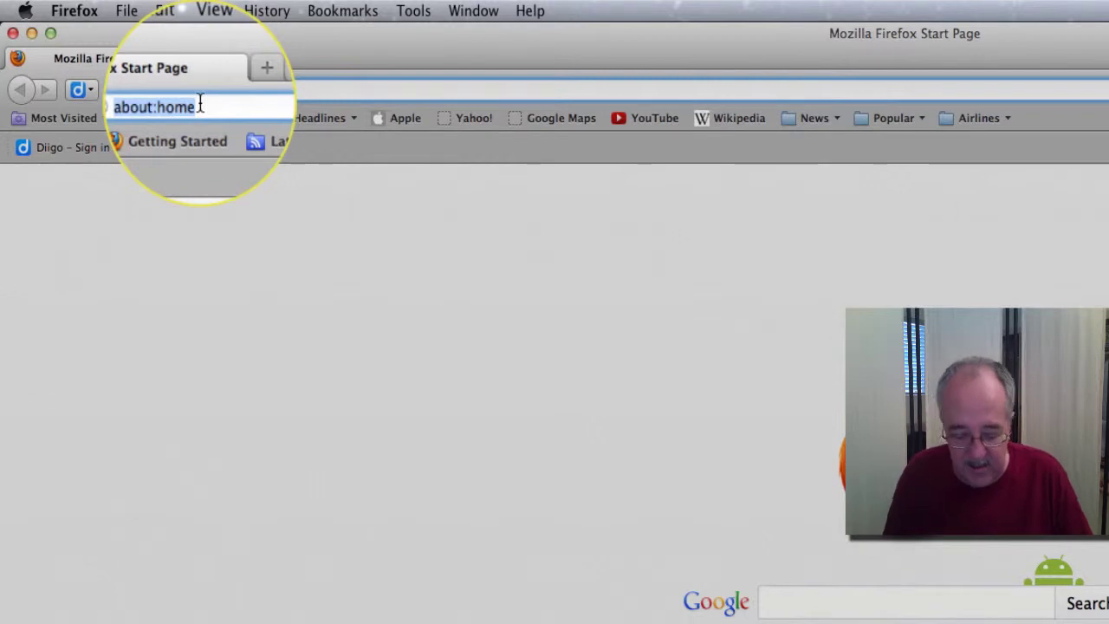
type("plus.google.com/")
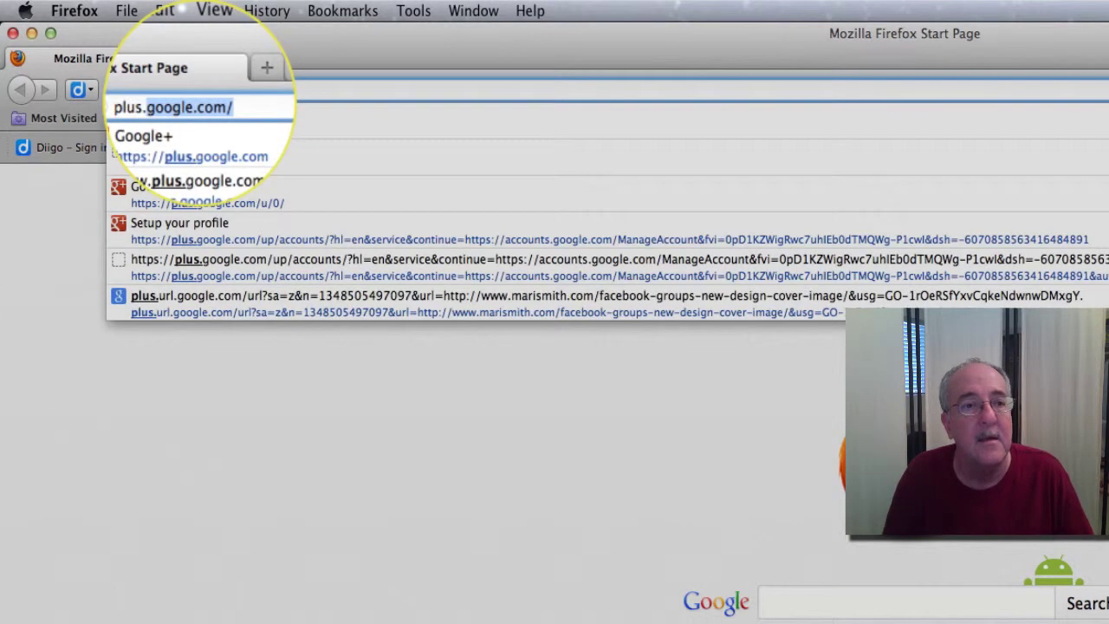
key("Return")
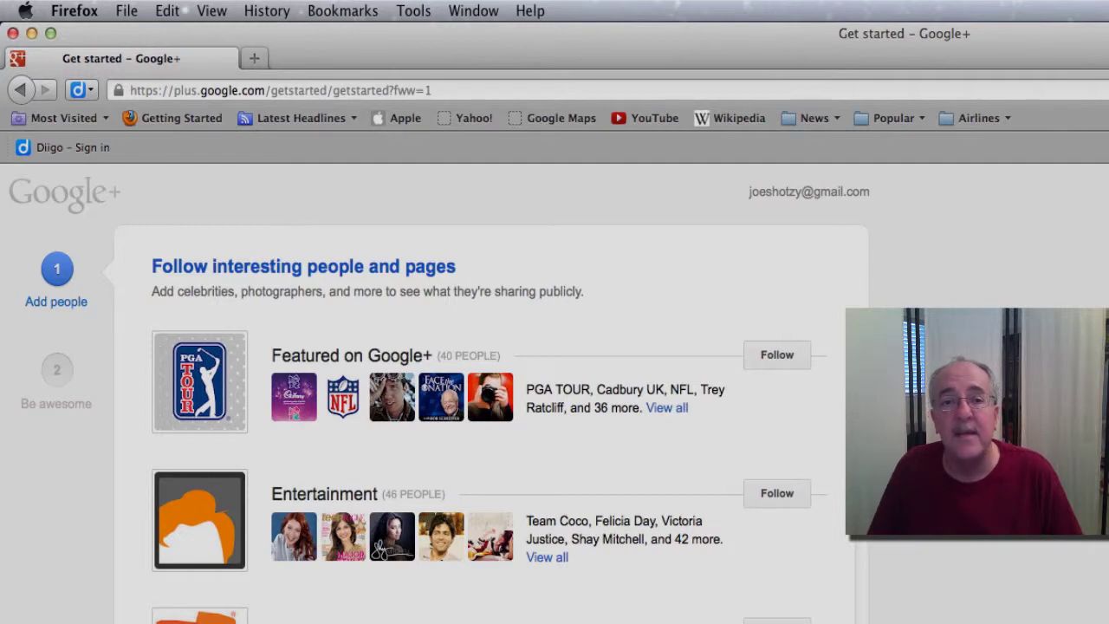
left_click(15, 107)
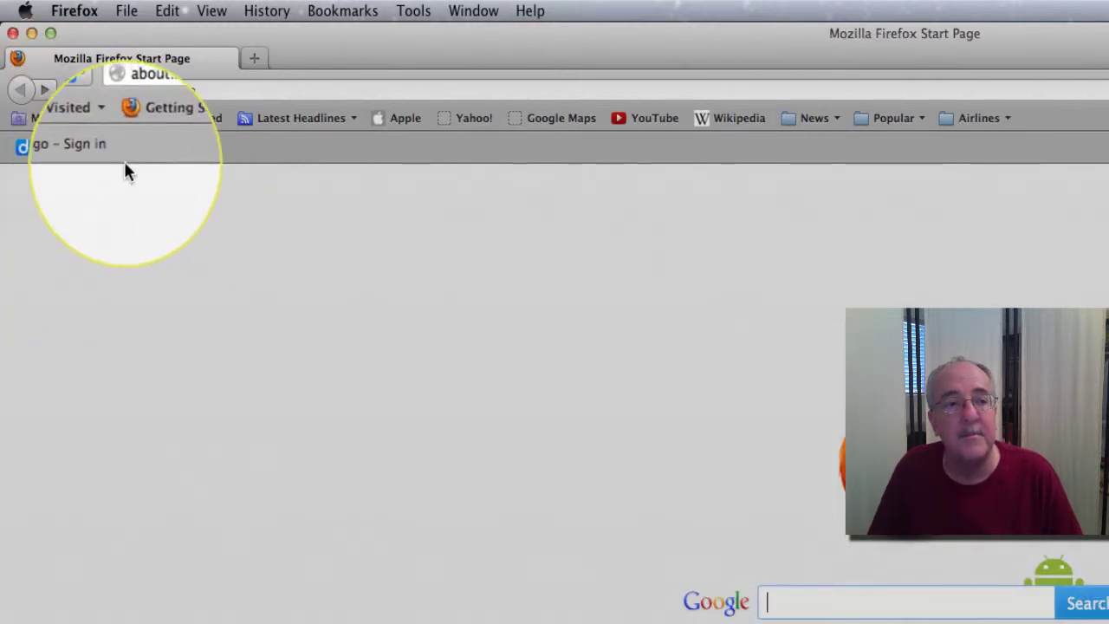
left_click(53, 99)
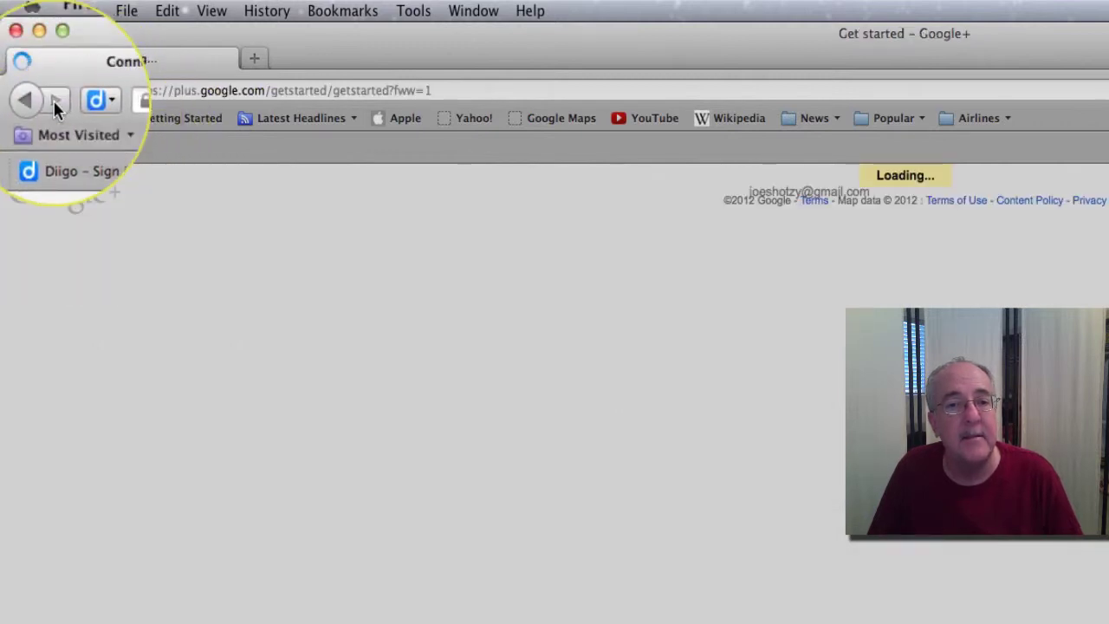